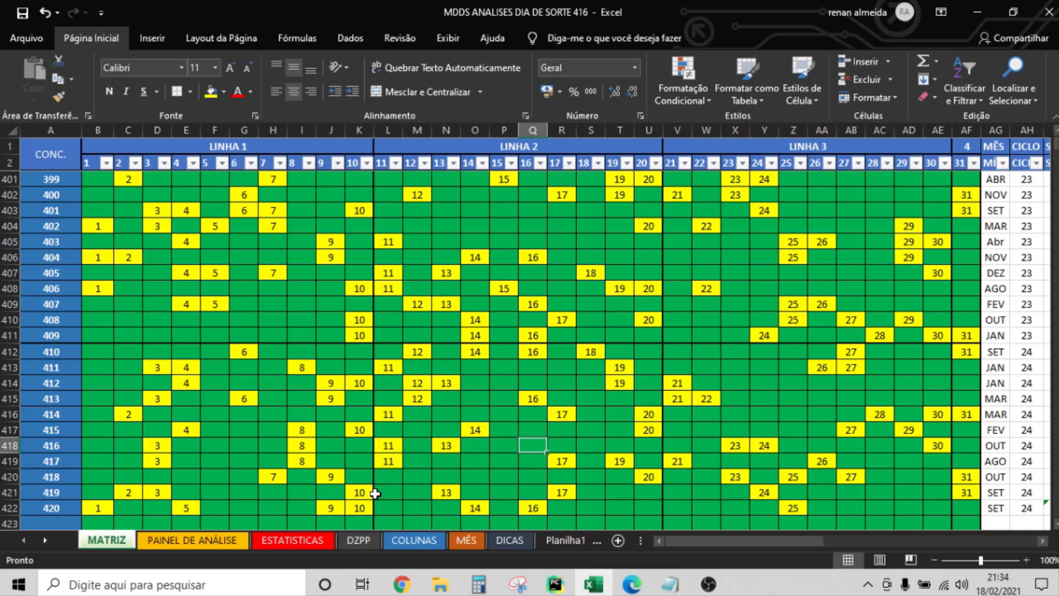
Open the PAINEL DE ANÁLISE sheet and examine the drawn numbers and their pattern in the SORTEADAS grid.
click(190, 541)
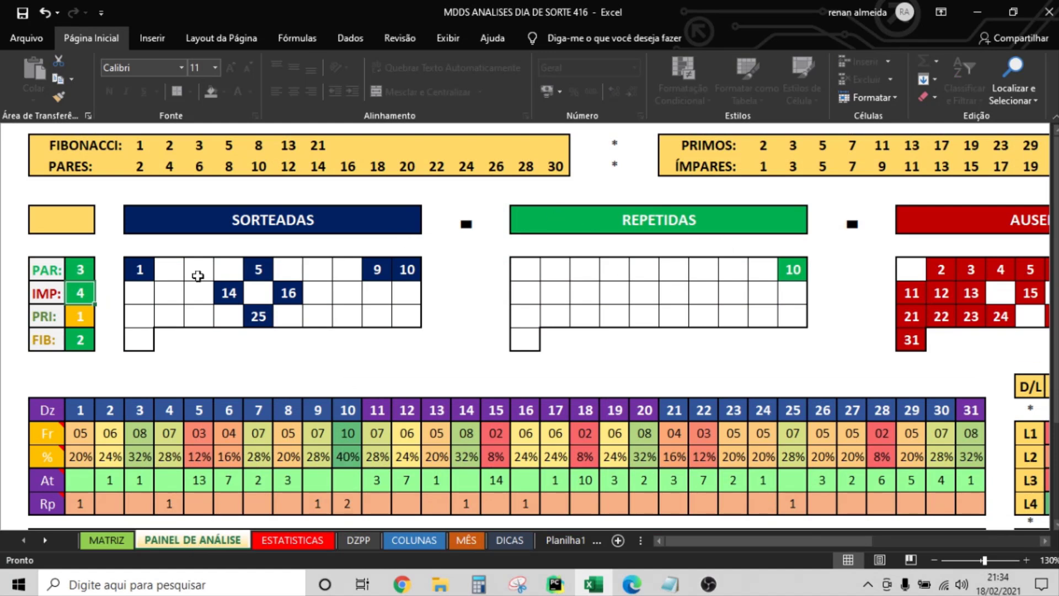
click(144, 269)
click(266, 269)
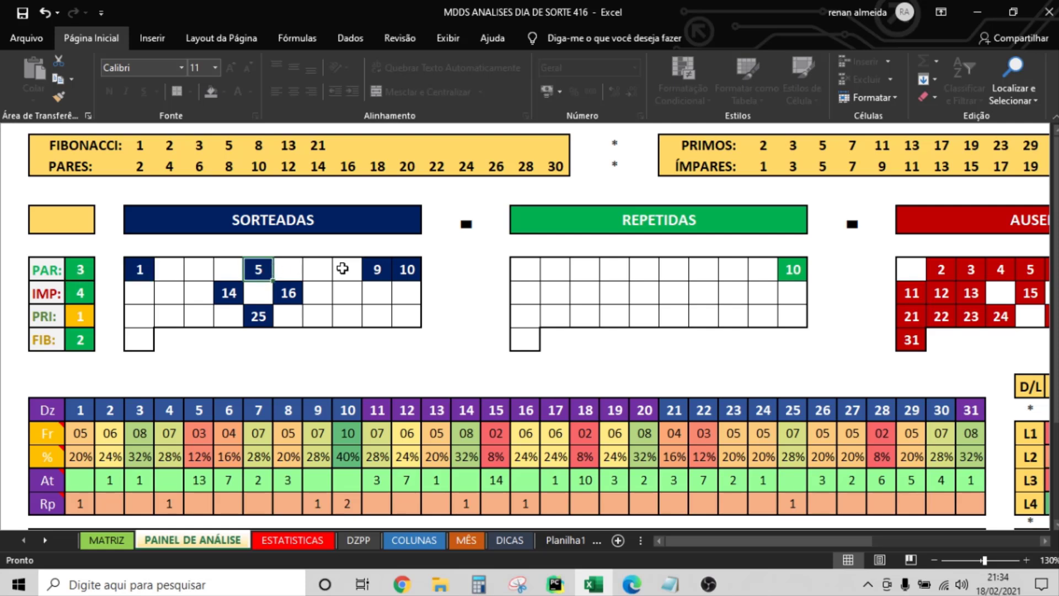
click(379, 269)
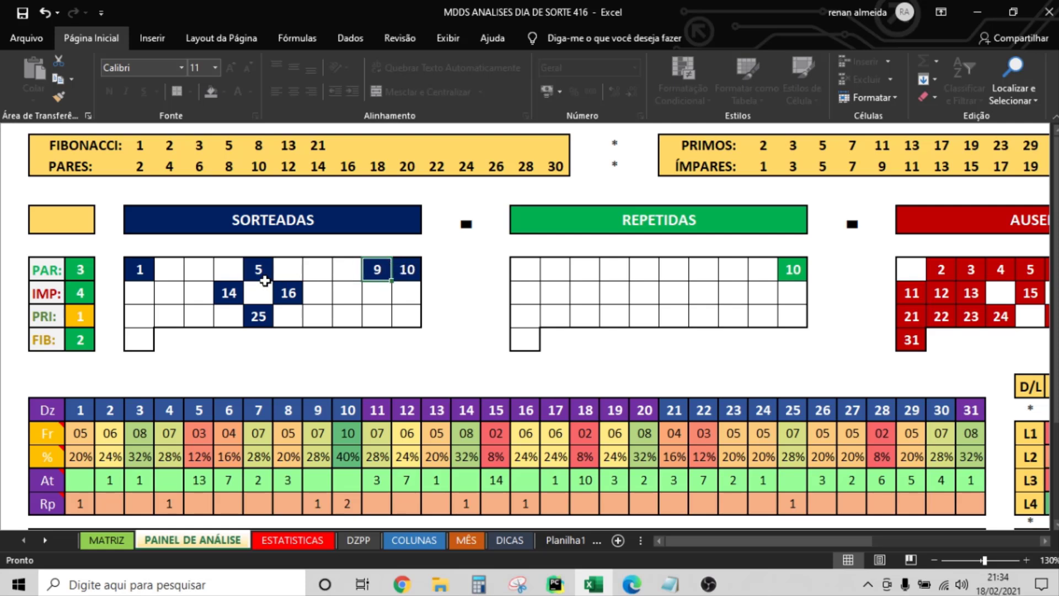
click(228, 293)
click(285, 293)
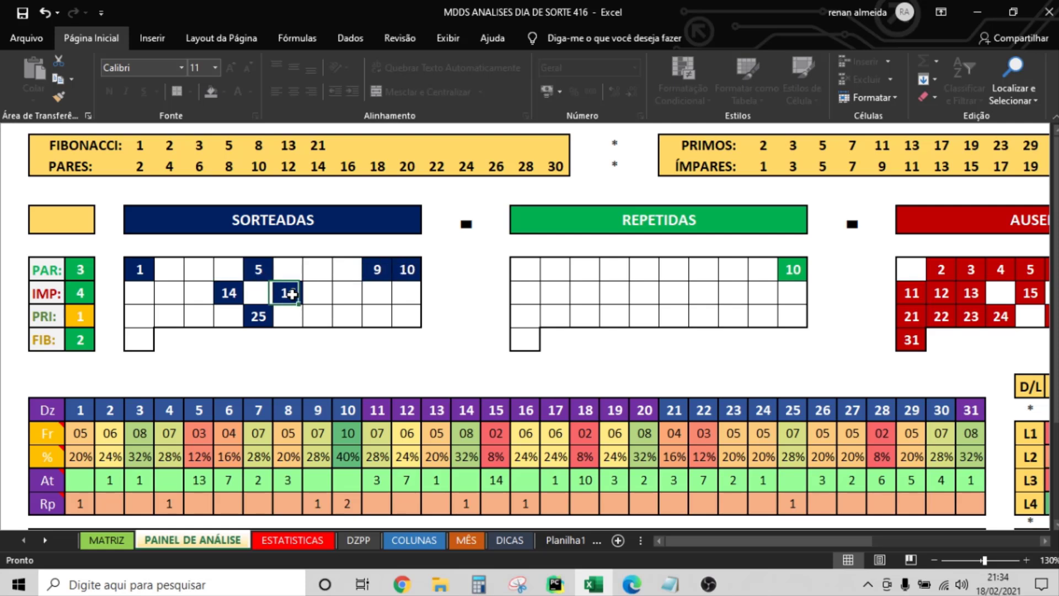
click(258, 316)
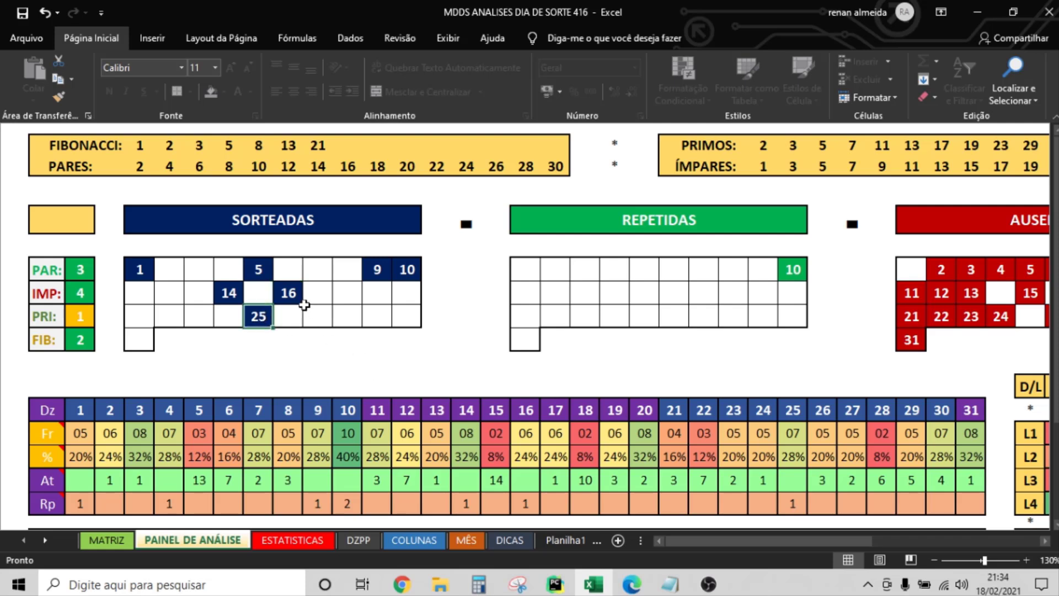
drag(257, 268, 288, 314)
click(236, 272)
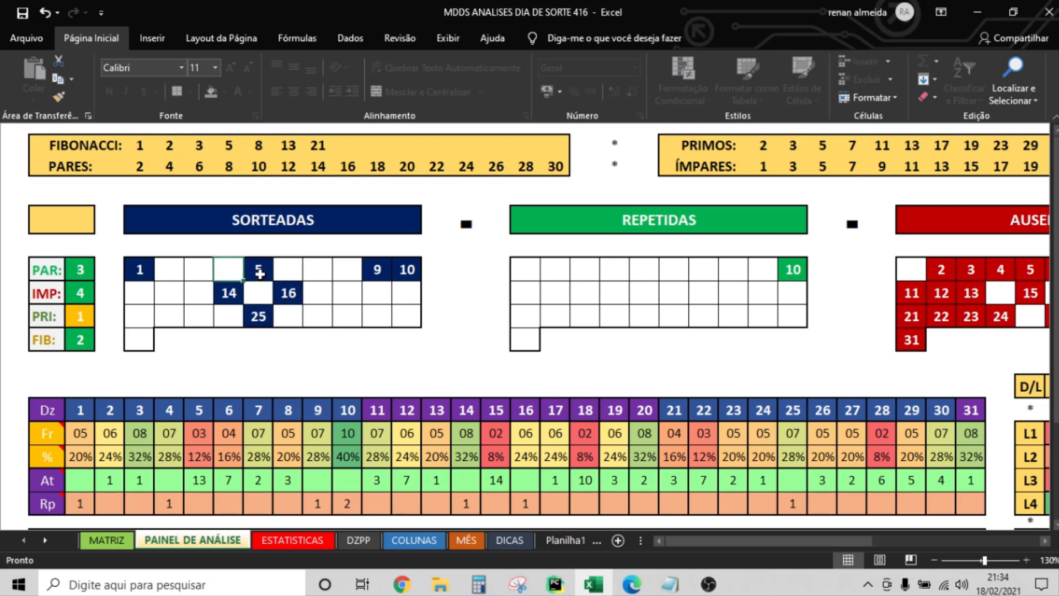
drag(236, 272, 282, 309)
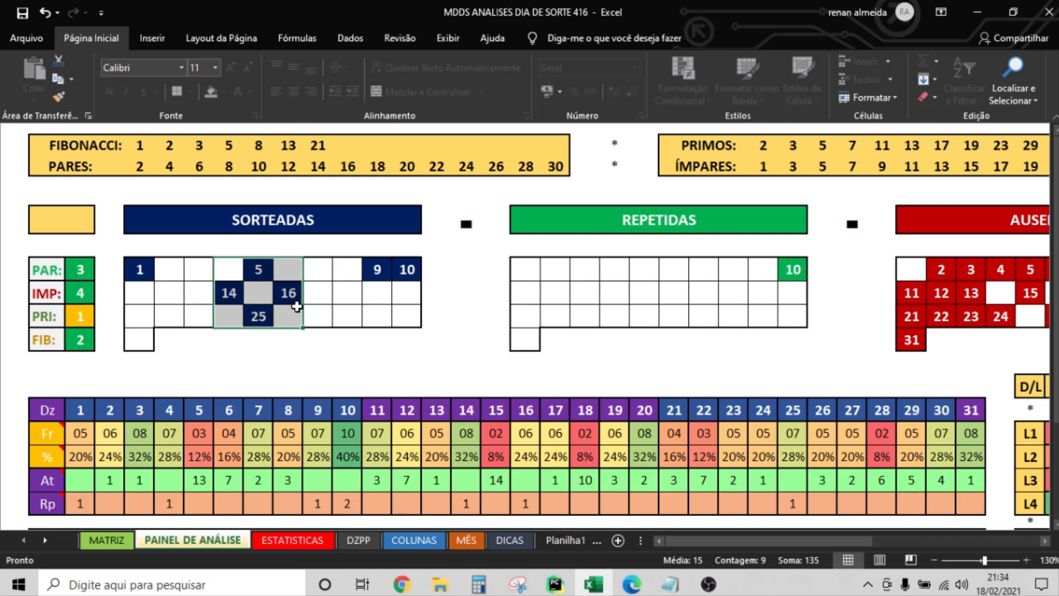
Examine the repeated number in the REPETIDAS grid and the fully absent columns in the AUSENTES grid.
click(808, 269)
drag(848, 538, 951, 539)
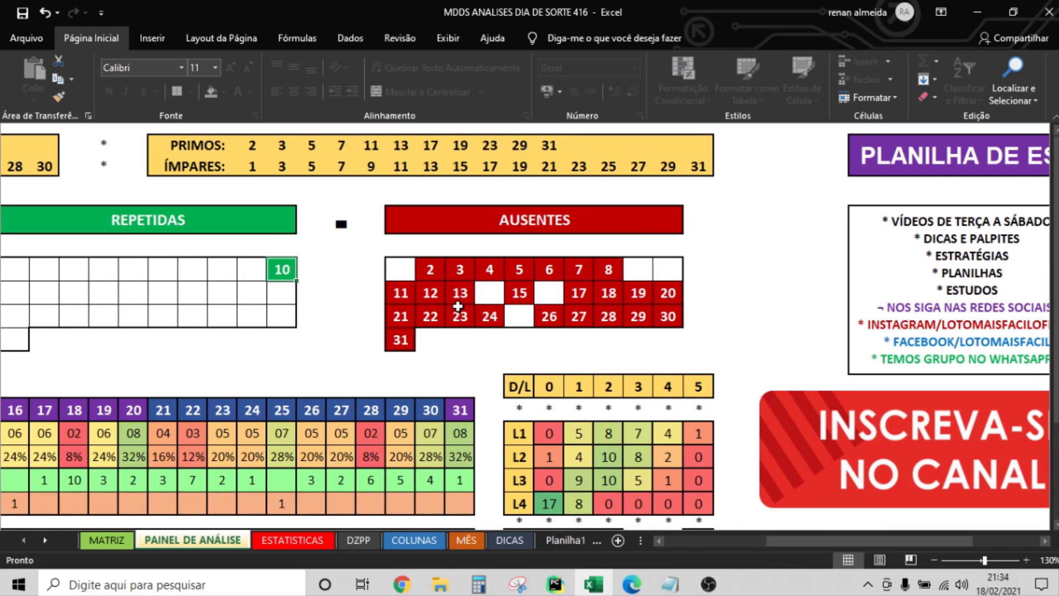
drag(435, 274, 460, 323)
drag(579, 270, 615, 319)
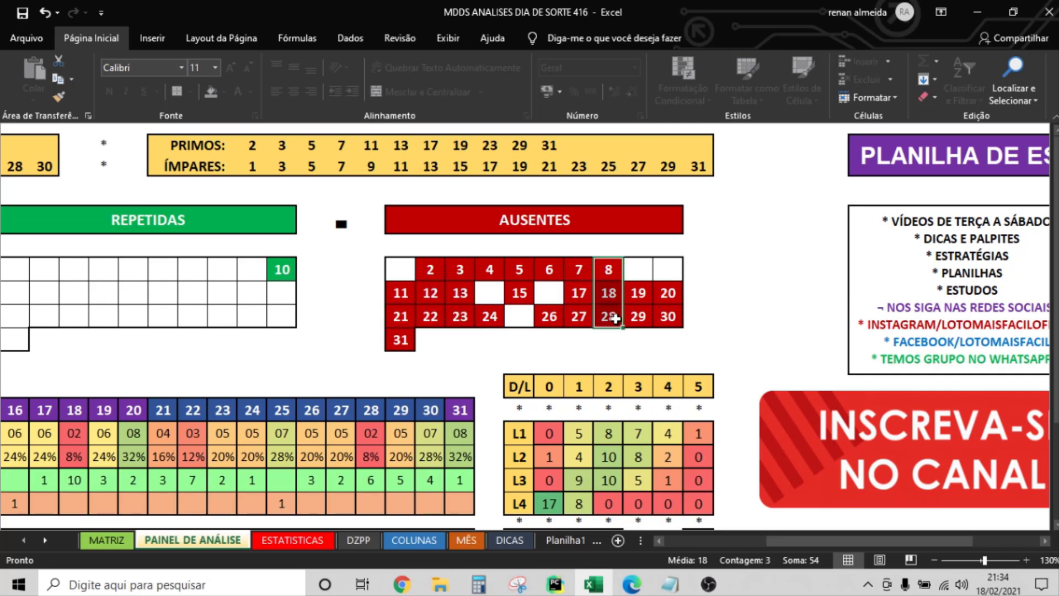
Review the PAR, IMP, PRI and FIB counts against the Fibonacci, even, prime and odd reference lists.
drag(922, 542, 756, 535)
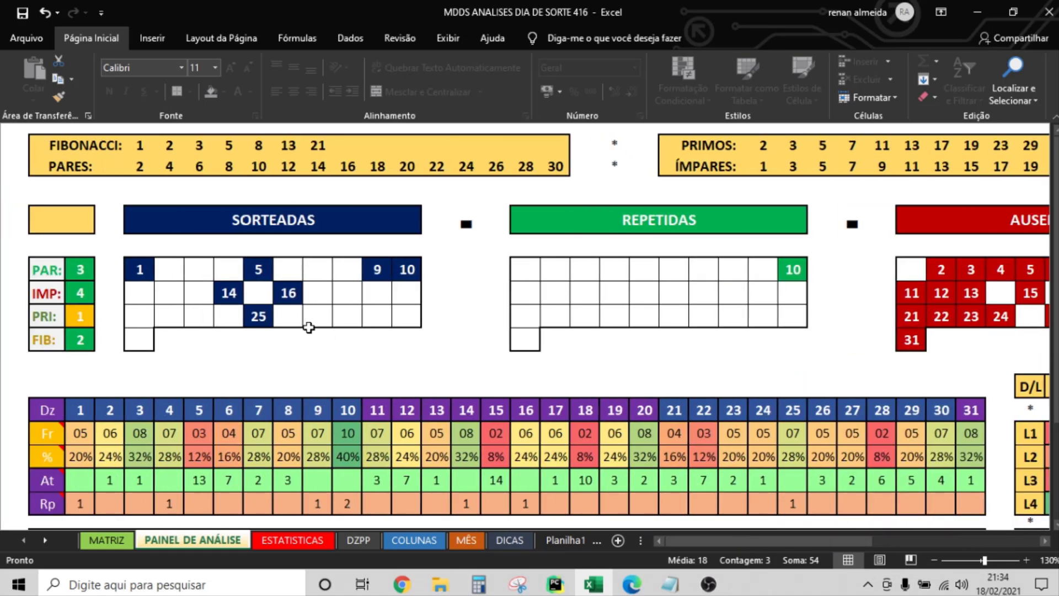
click(70, 269)
click(79, 293)
click(91, 317)
click(91, 339)
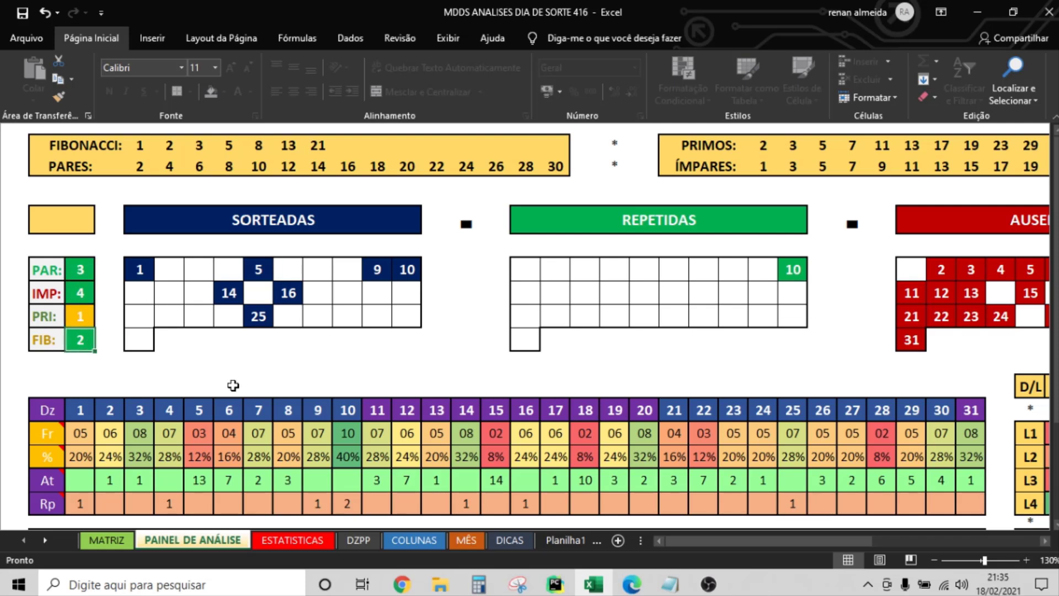
drag(141, 146, 555, 175)
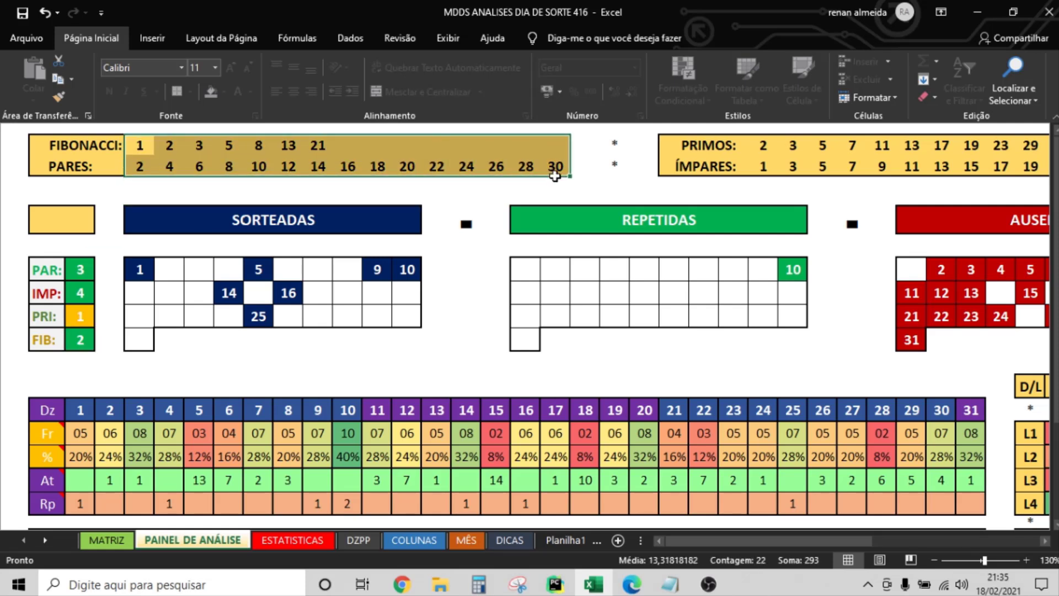
drag(763, 146, 1031, 162)
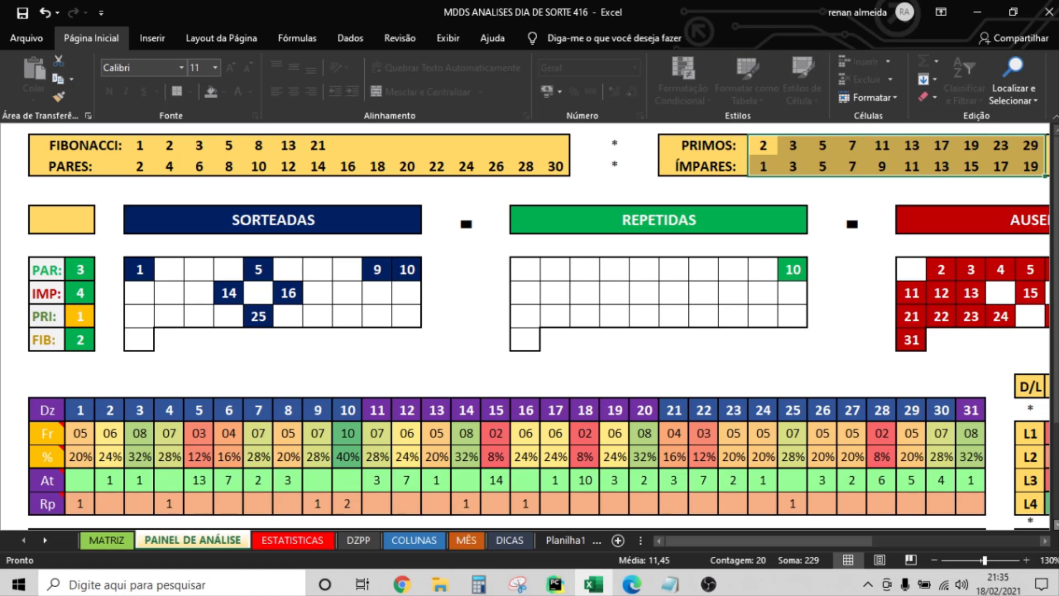
Examine the frequency, percentage and delay rows for numbers 1 to 10, focusing on 5, 6 and 7.
scroll(529, 325, down, 2)
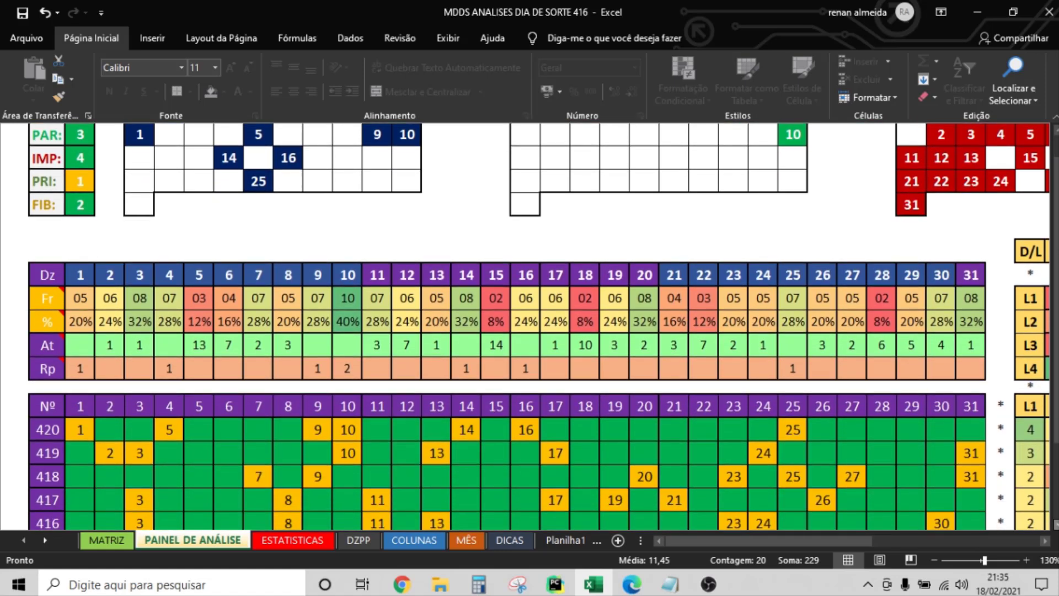
click(80, 277)
drag(80, 276, 348, 277)
drag(196, 278, 199, 346)
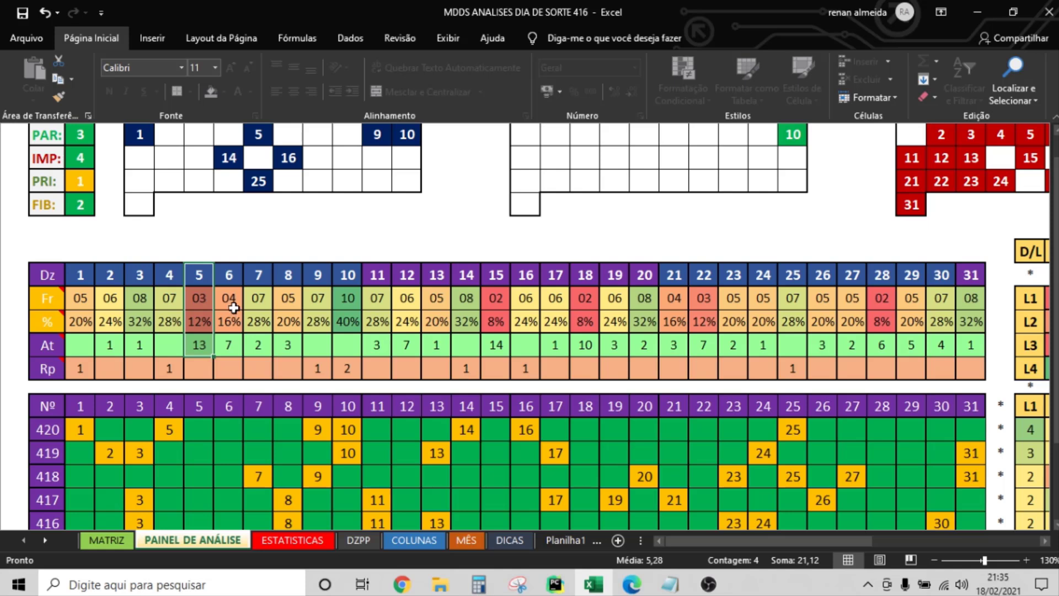
drag(225, 276, 230, 345)
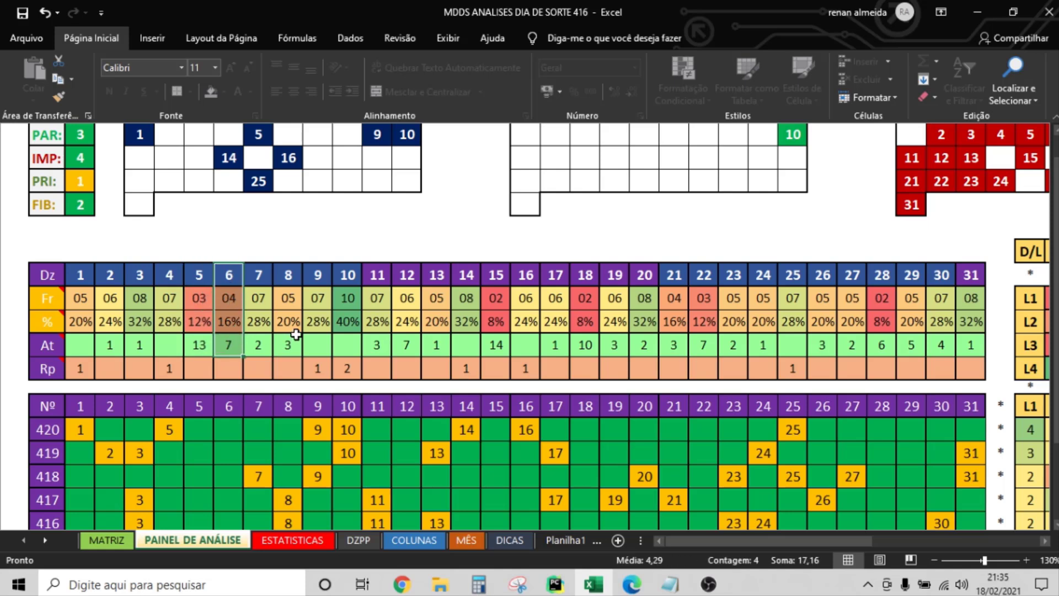
click(259, 277)
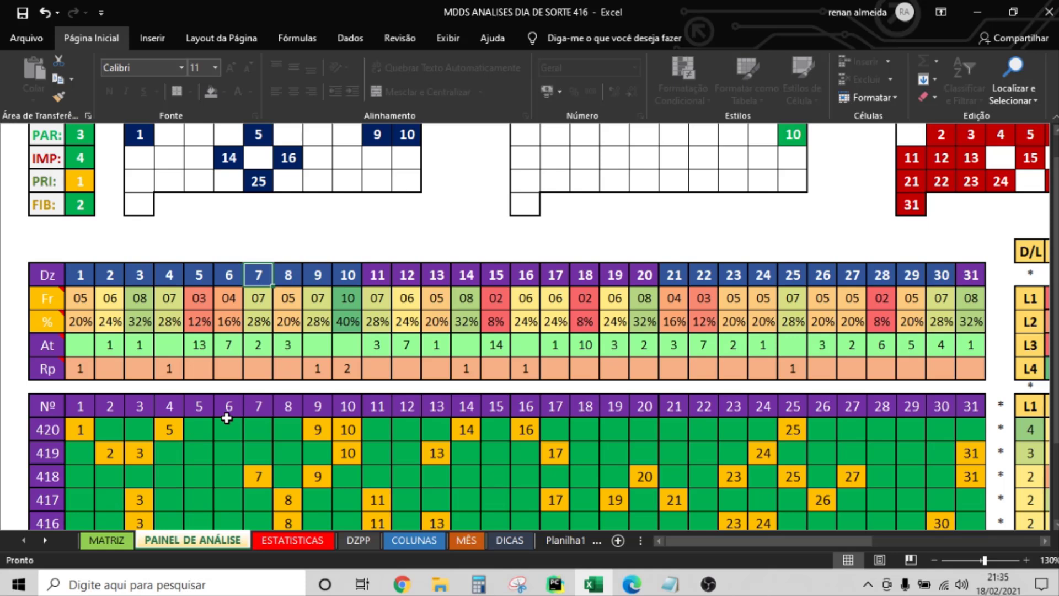
Examine the frequency, percentage and delay of numbers 11 to 20, focusing on 15, 18 and 12.
drag(377, 274, 643, 269)
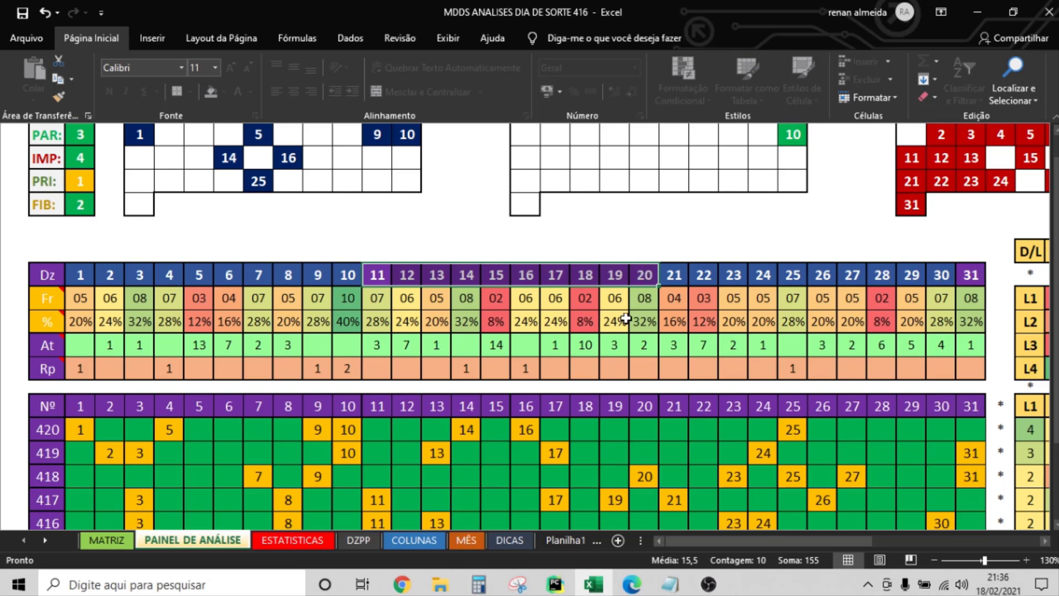
drag(499, 286, 563, 345)
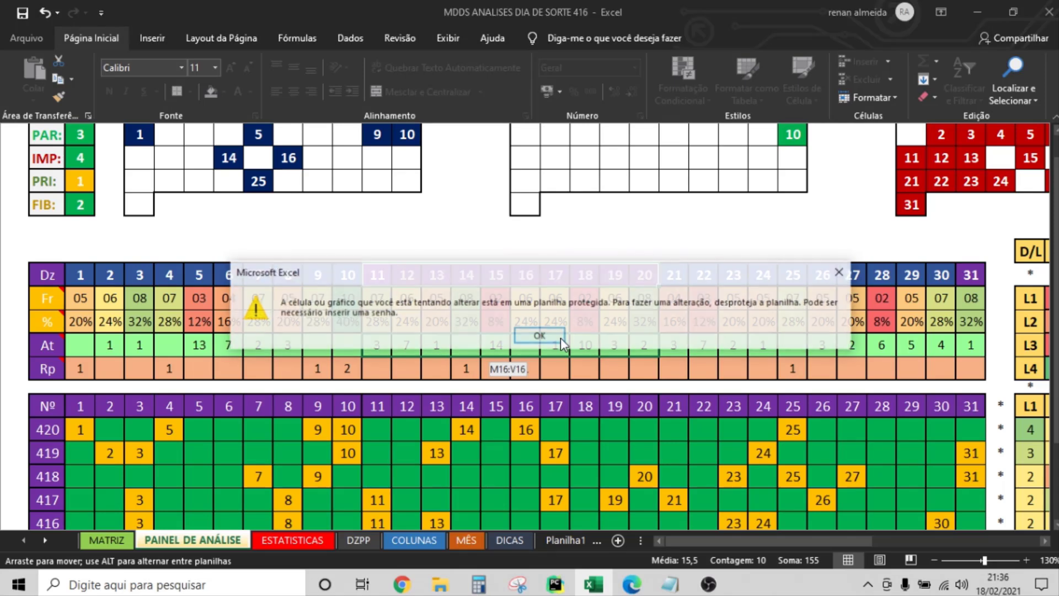
click(560, 338)
drag(496, 298, 496, 343)
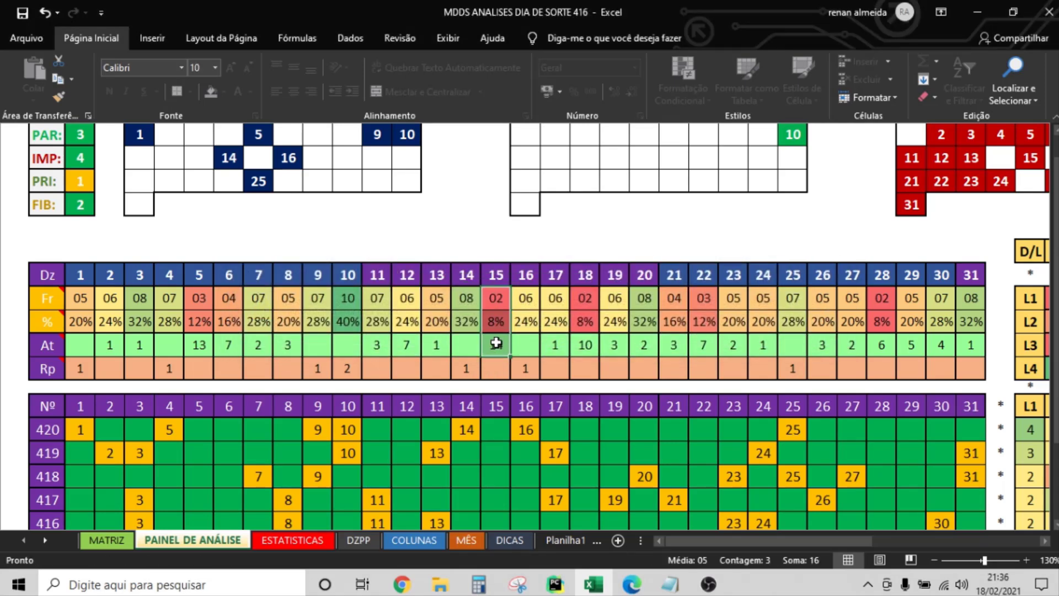
drag(585, 301, 586, 345)
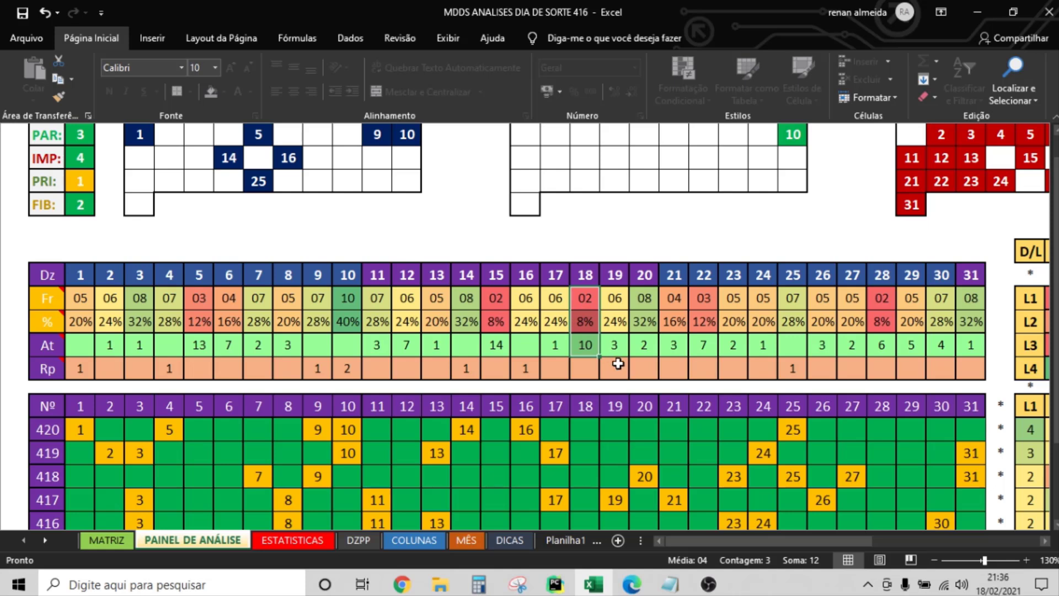
drag(407, 297, 408, 348)
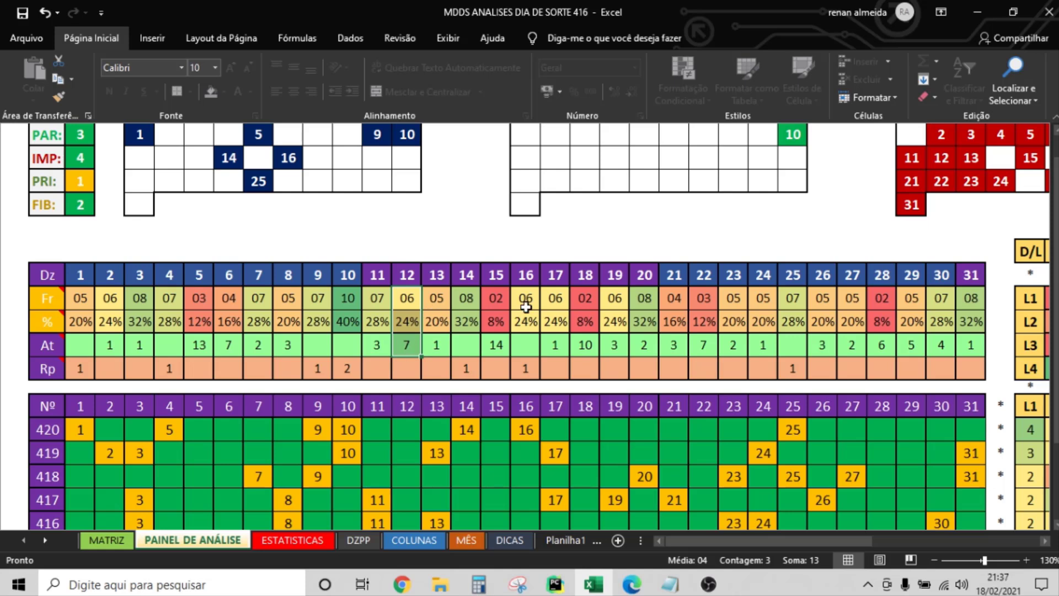
Examine the frequency, percentage and delay of numbers 21 to 30, focusing on 22, 28 and 29.
drag(684, 280, 944, 276)
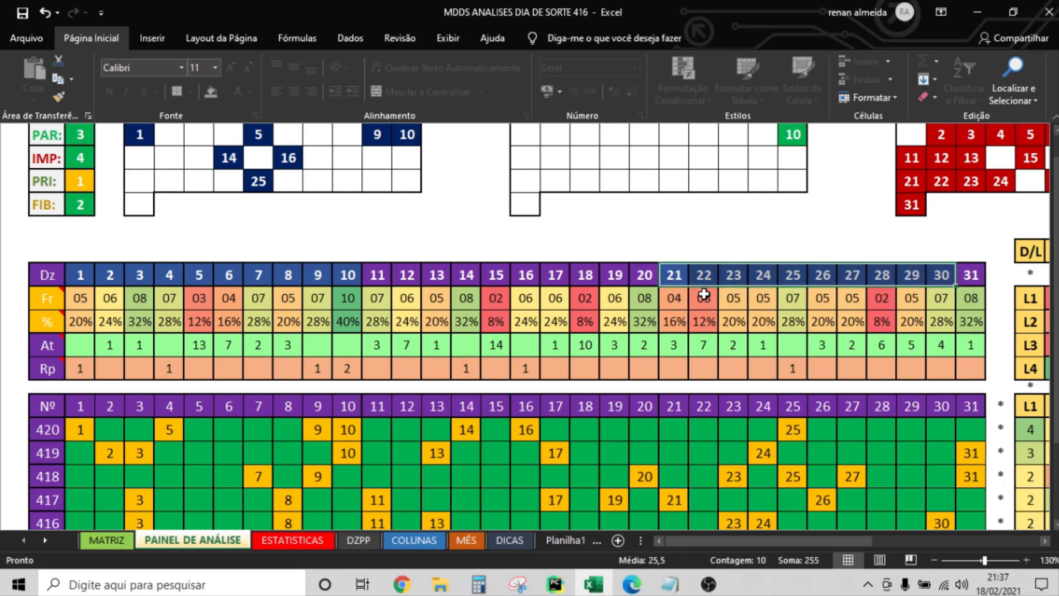
drag(704, 298, 702, 345)
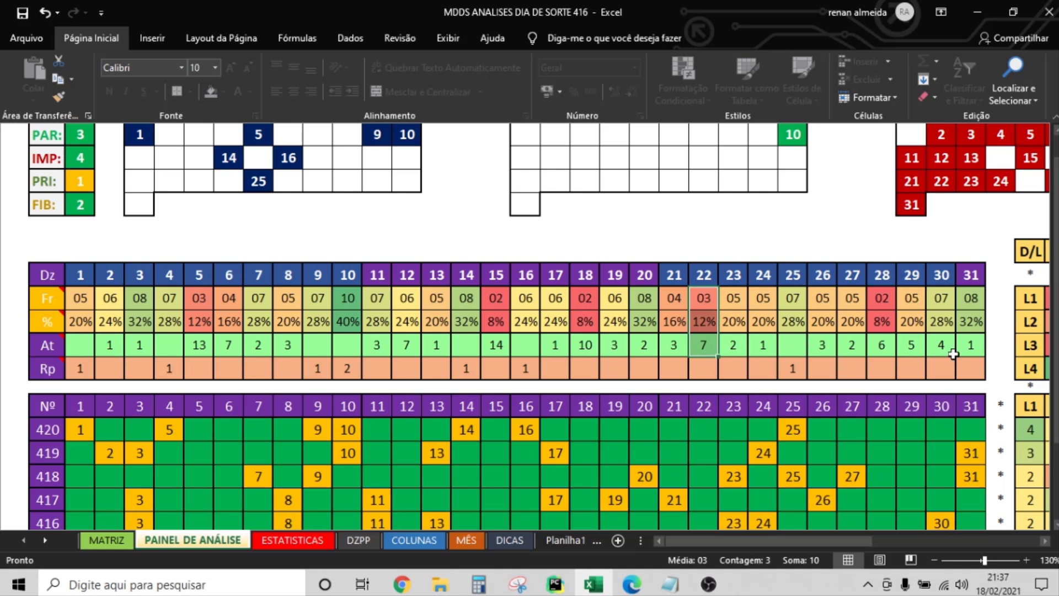
drag(892, 294, 894, 349)
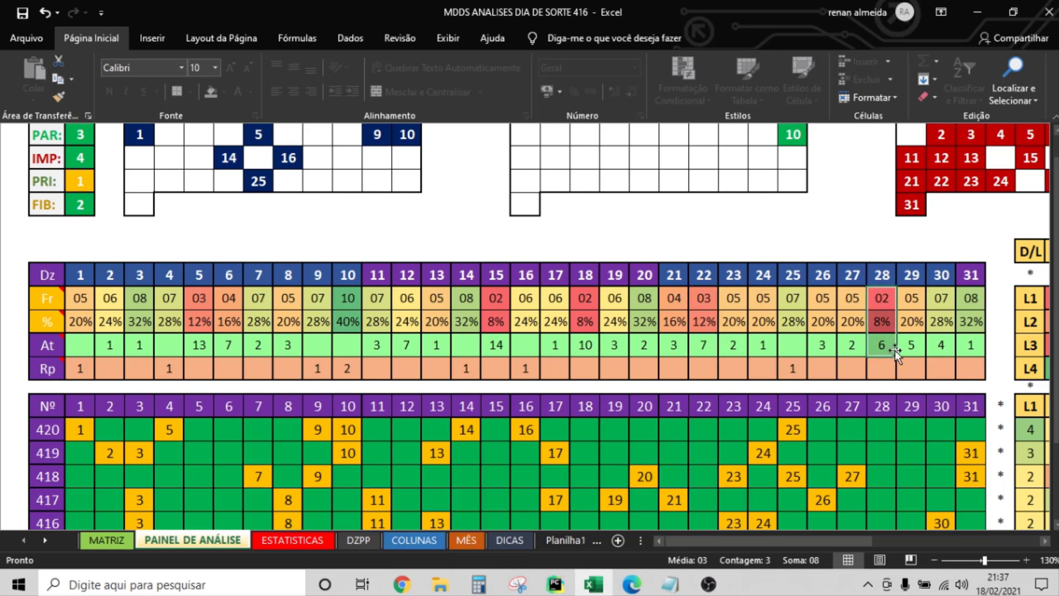
drag(912, 303, 912, 339)
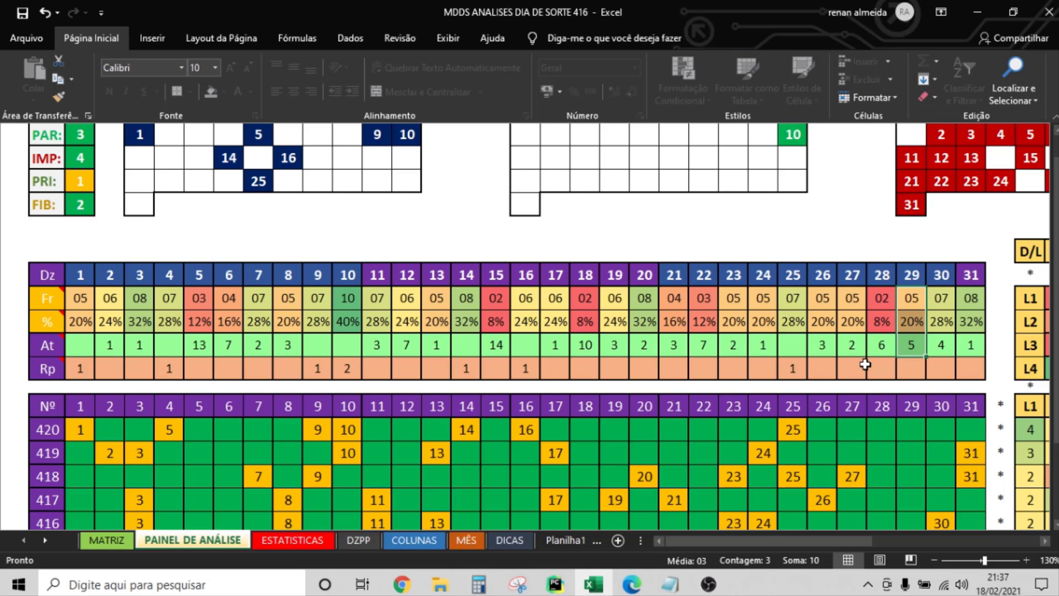
Check number 10 in draws 420 and 419 and look down its column in the draw history grid.
drag(348, 430, 352, 446)
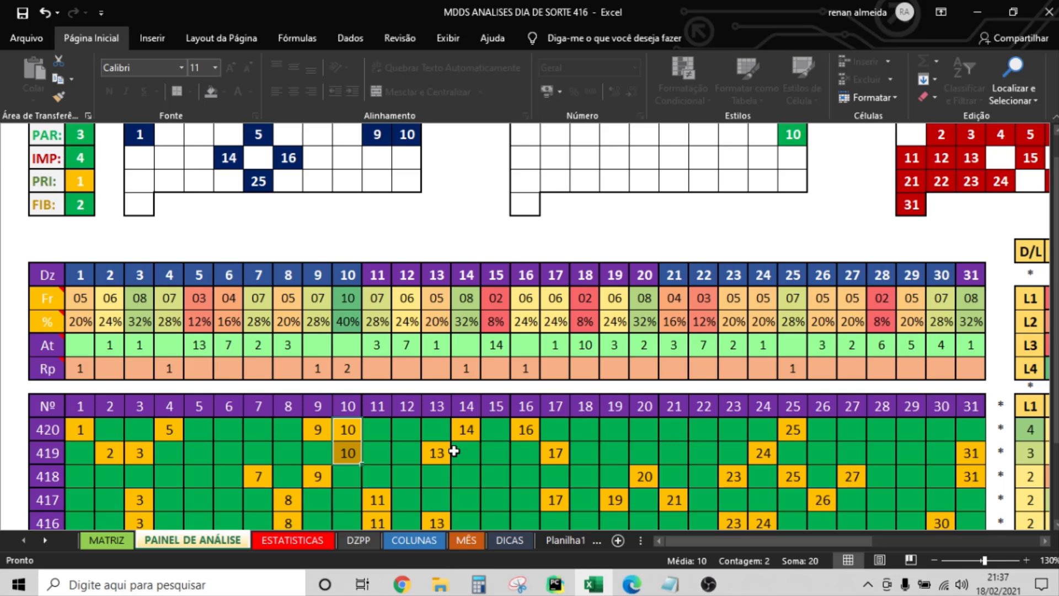
key(Down)
key(Down)
key(Down)
key(Down)
key(Down)
key(Down)
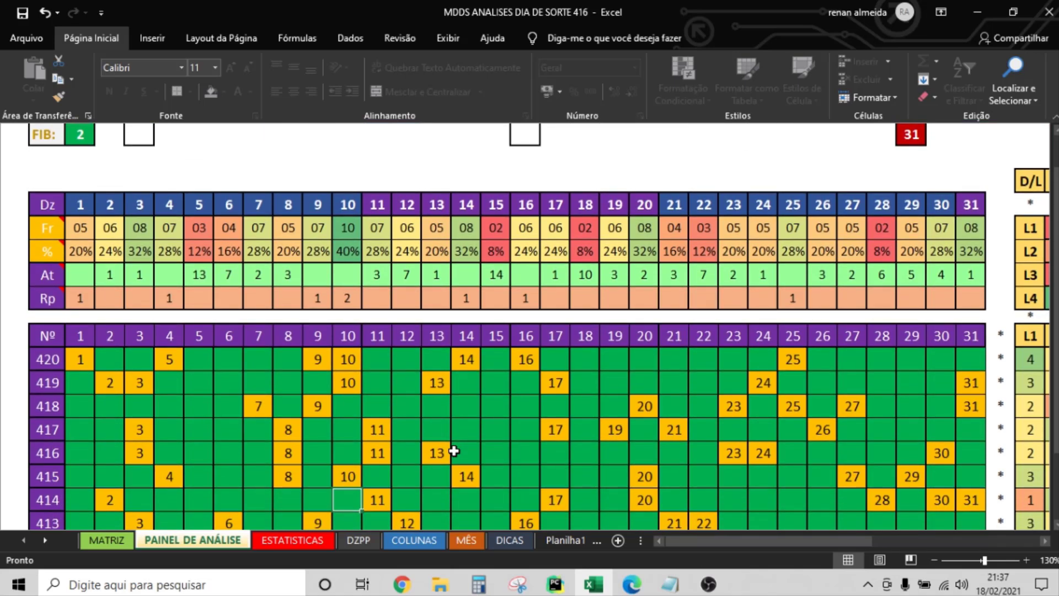
Examine draw 420's distribution across L1 to L4 in the table beside the draw history grid.
key(Right)
key(Right)
key(Right)
key(Right)
key(Right)
key(Right)
key(Right)
key(Right)
key(Right)
key(Right)
key(Right)
key(Right)
key(Right)
key(Right)
key(Right)
key(Right)
key(Right)
key(Right)
key(Right)
key(Right)
key(Right)
key(Right)
key(Right)
key(Right)
key(Right)
key(Right)
key(Right)
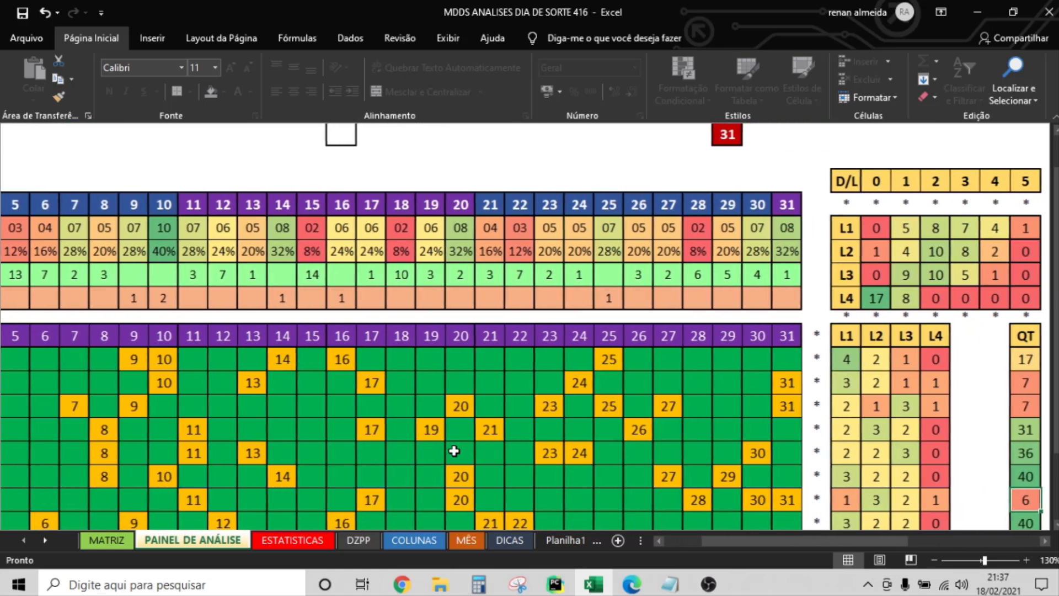
key(Left)
key(Left)
key(Left)
key(Up)
key(Up)
key(Up)
key(Up)
key(Up)
key(Up)
key(Up)
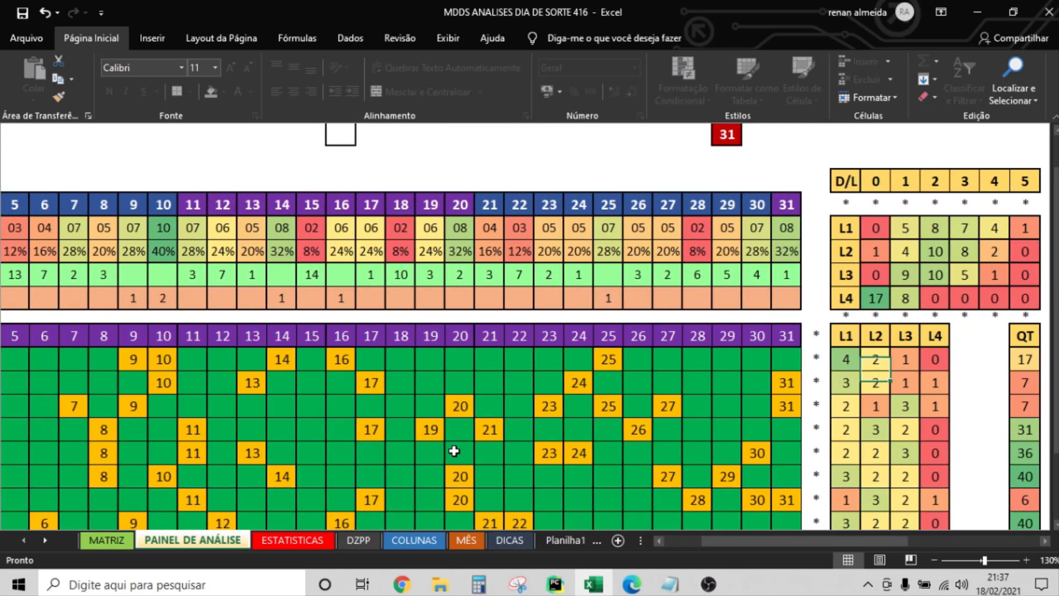
key(Right)
key(Right)
key(Right)
key(Right)
key(Right)
key(Right)
key(Right)
key(Right)
key(Right)
key(Right)
key(Right)
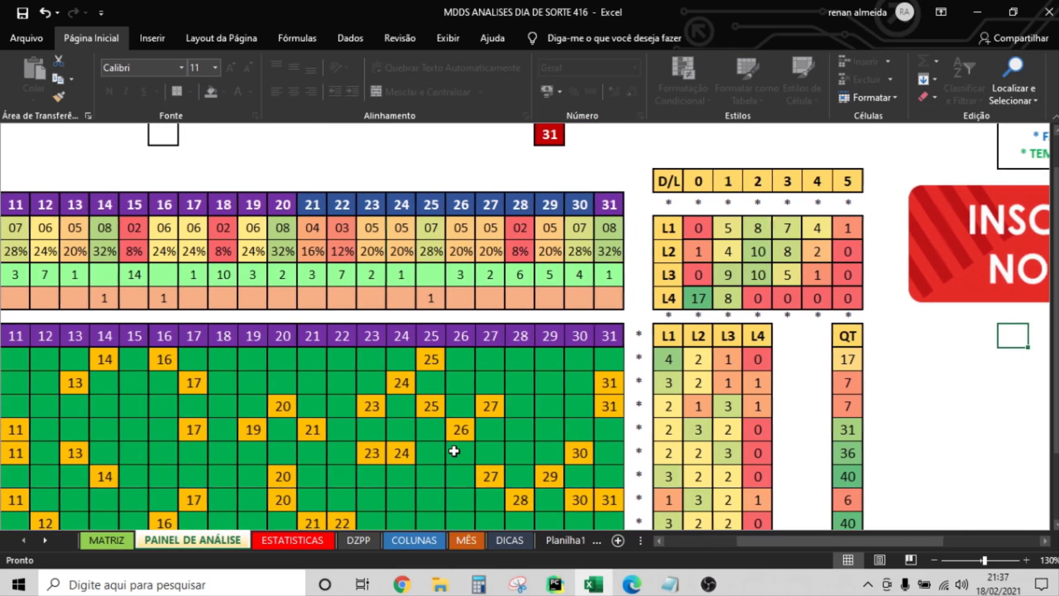
click(697, 359)
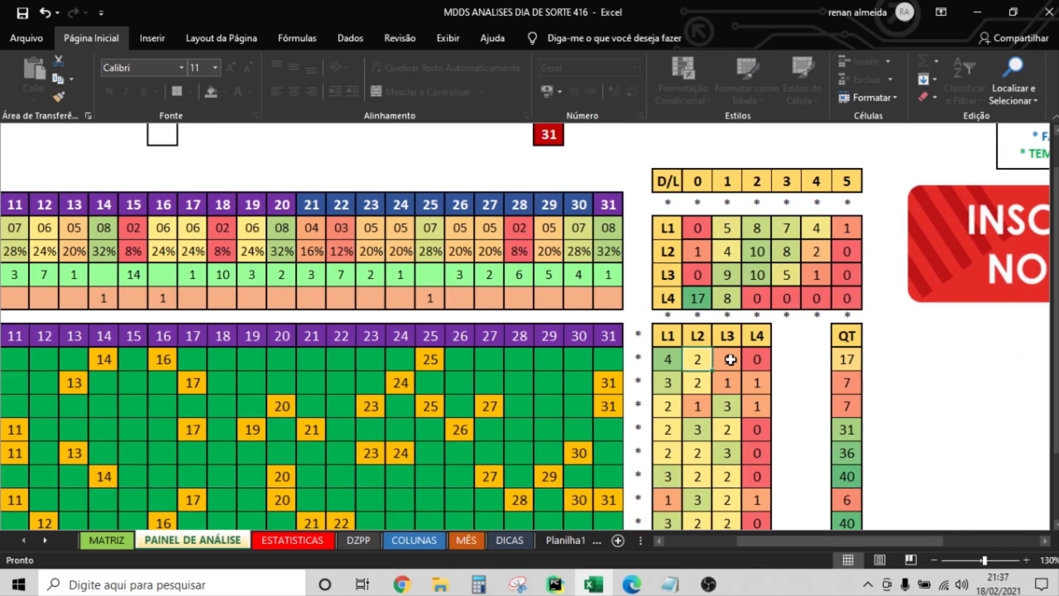
drag(757, 359, 786, 359)
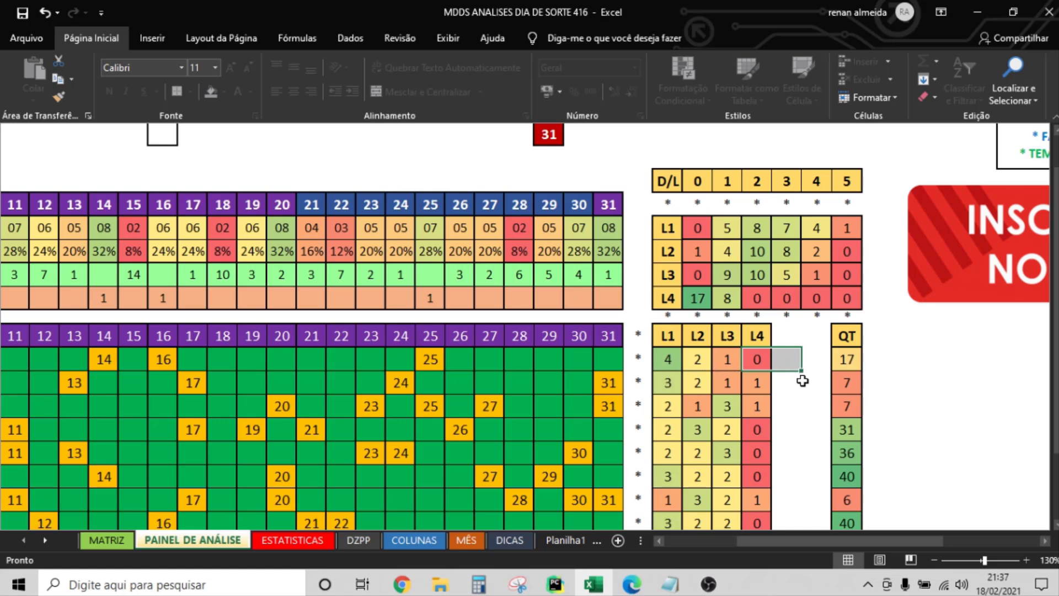
Examine the QT values for draws 419 and 418 and the L1 to L4 distribution of draw 419.
drag(846, 388, 846, 406)
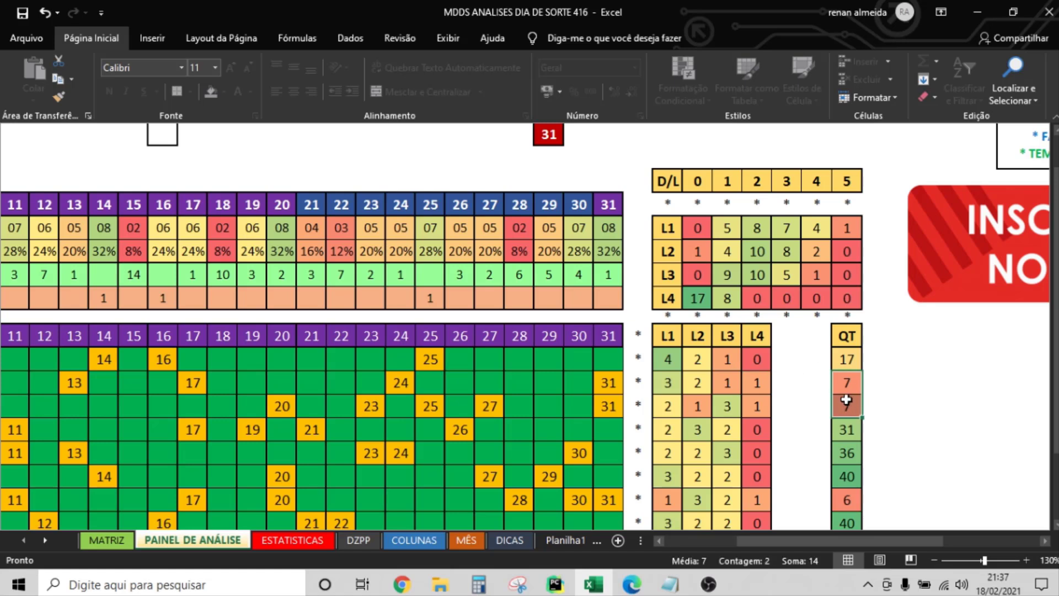
click(669, 383)
click(705, 384)
click(734, 383)
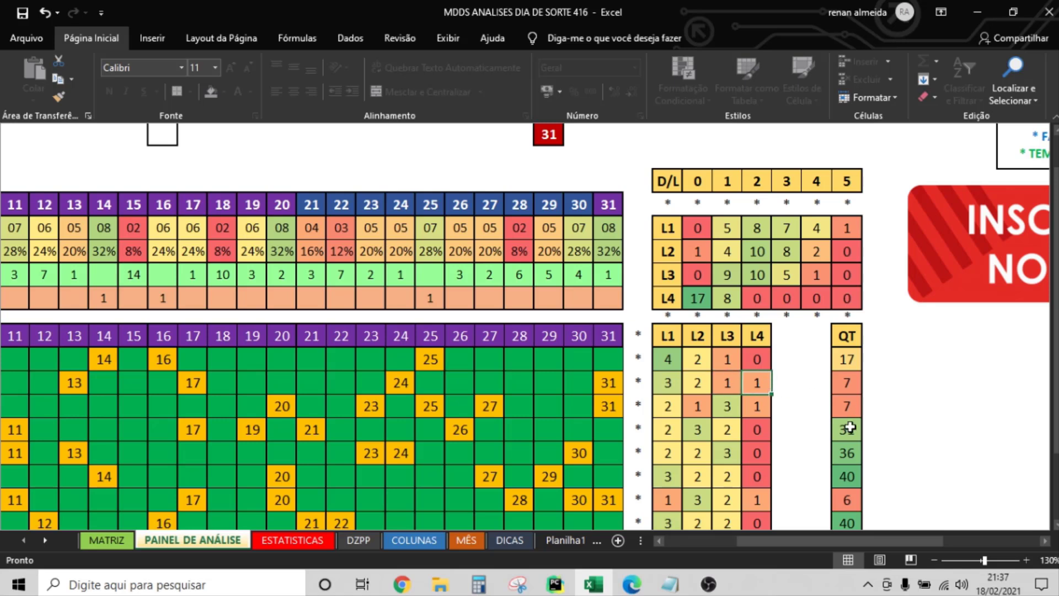
Examine the QT values for draws 417 to 415 and draw 420, and return to the drawn-numbers summary.
drag(849, 430, 848, 474)
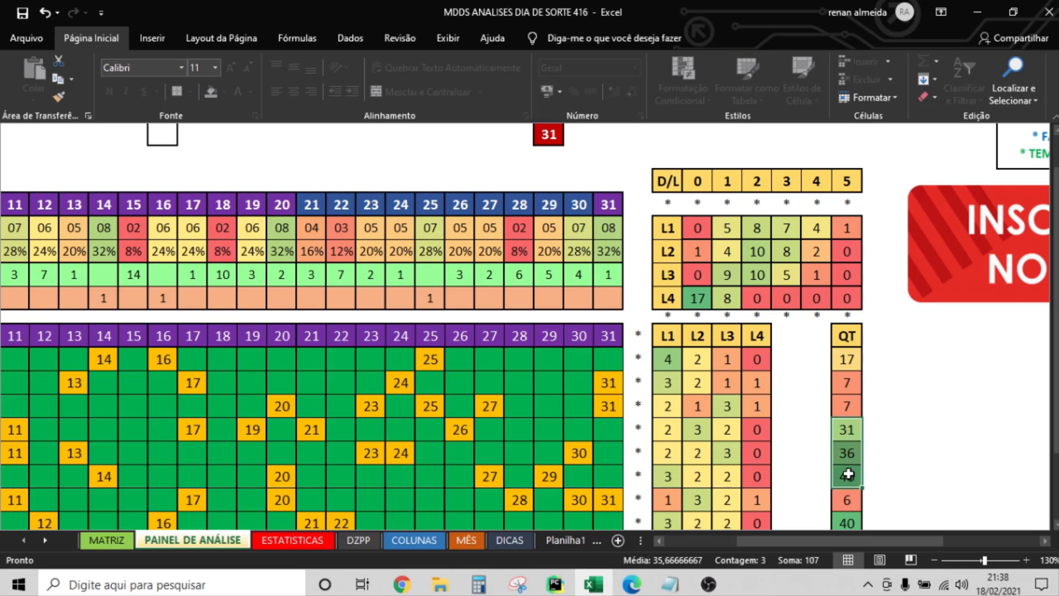
click(844, 359)
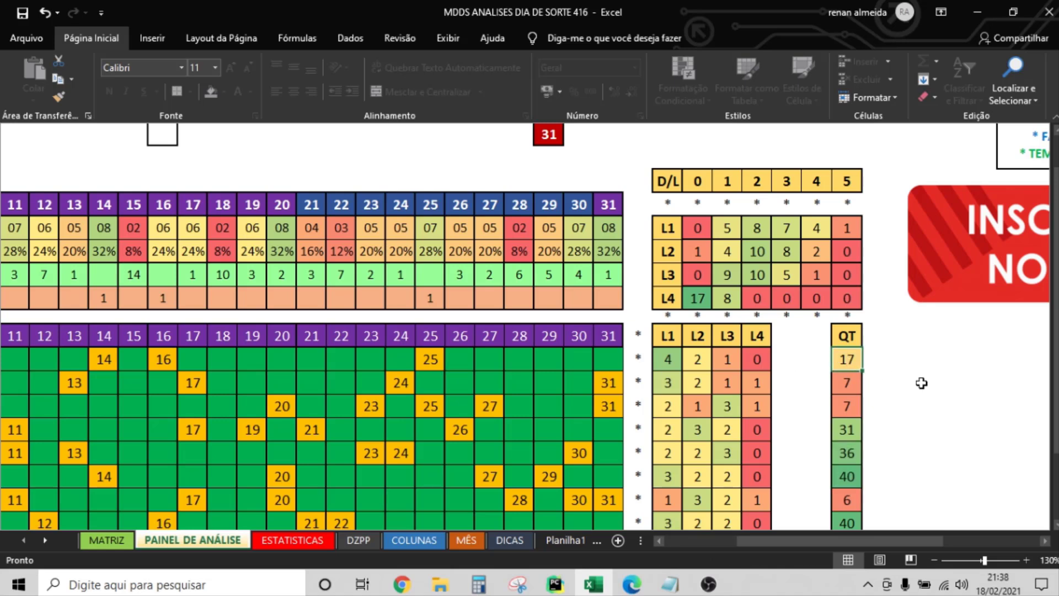
drag(881, 538, 748, 538)
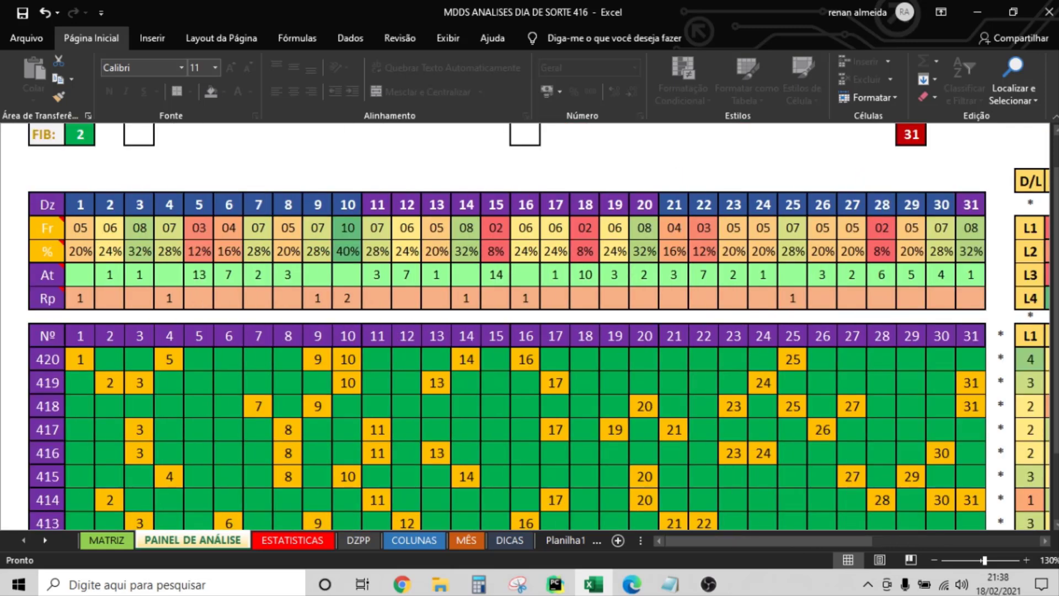
drag(1055, 276, 1055, 224)
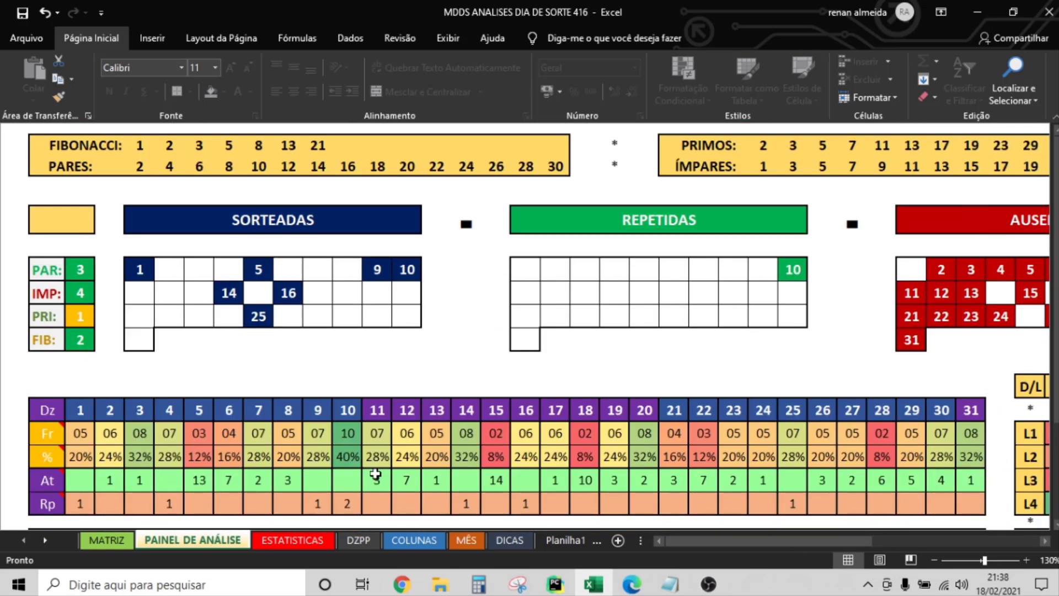
Compare draw 420's even/odd split and repeated numbers with their historical frequencies on the ESTATISTICAS sheet.
click(275, 539)
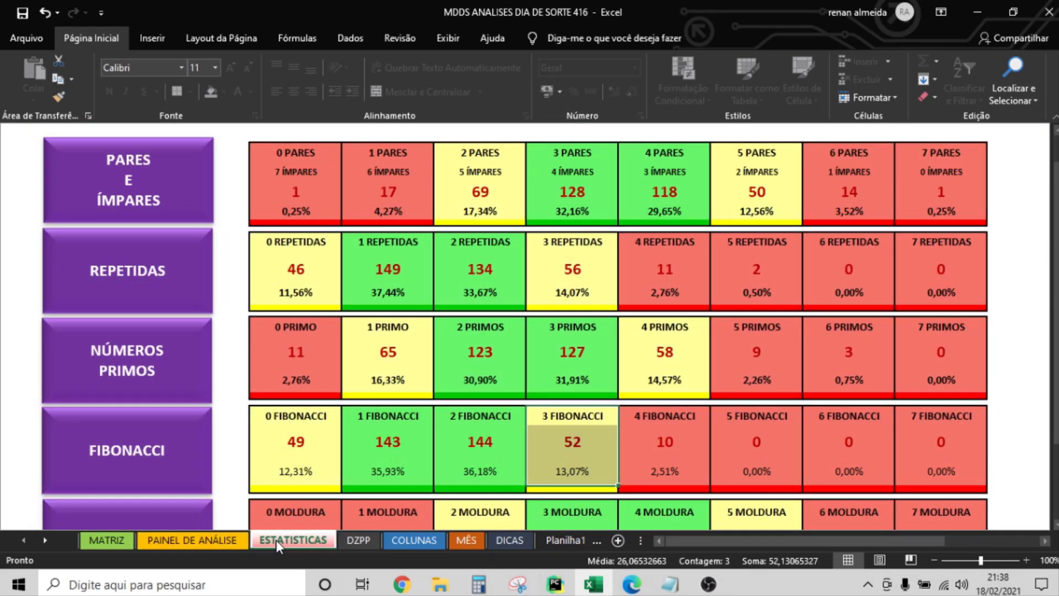
click(229, 541)
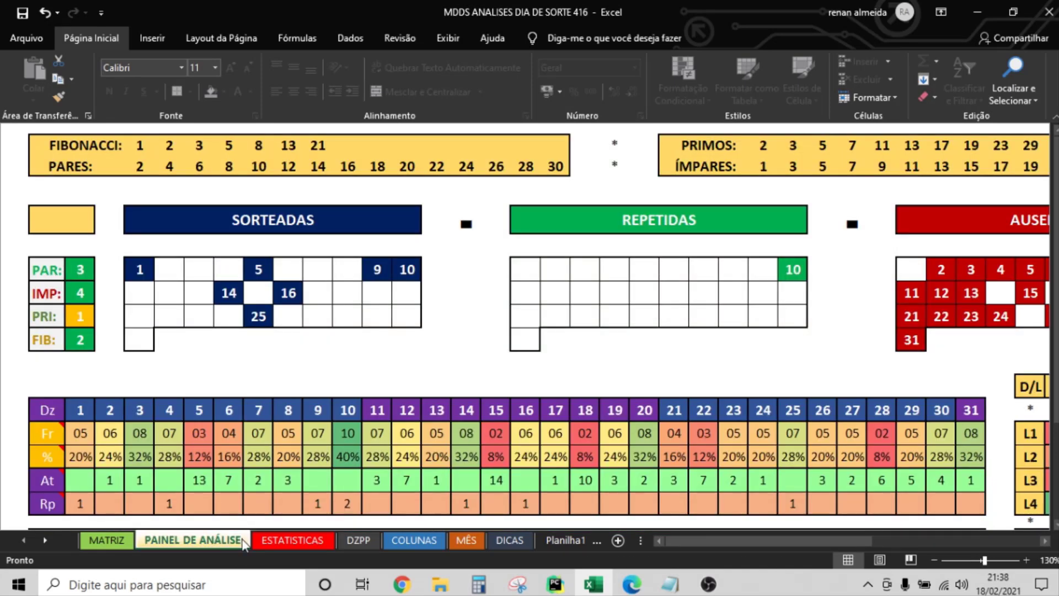
click(282, 539)
drag(552, 157, 583, 211)
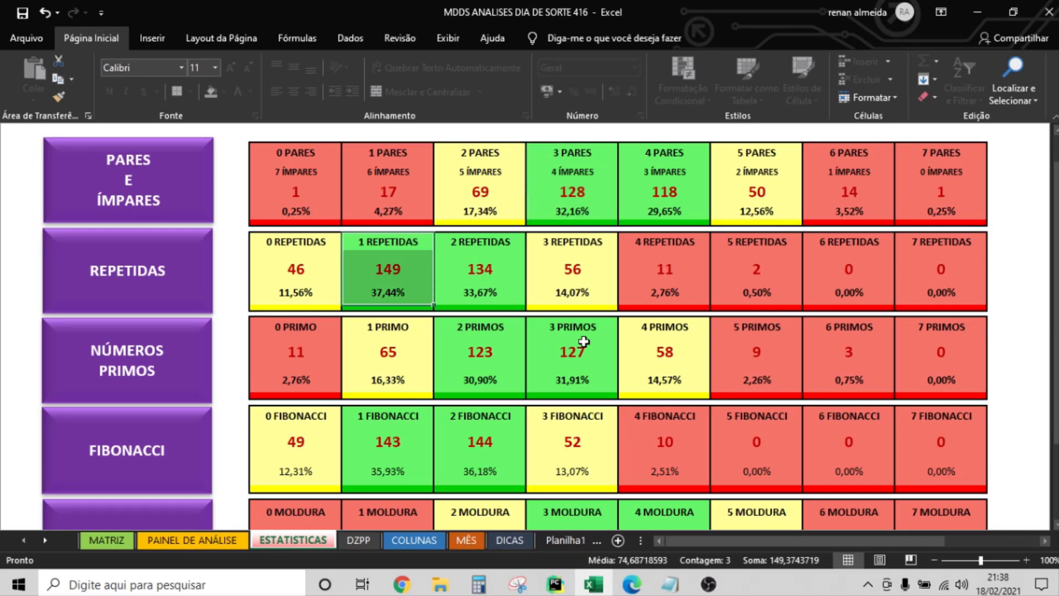
Compare draw 420's prime and Fibonacci counts in the analysis panel with the 1 PRIMO and 2 FIBONACCI statistics.
click(210, 540)
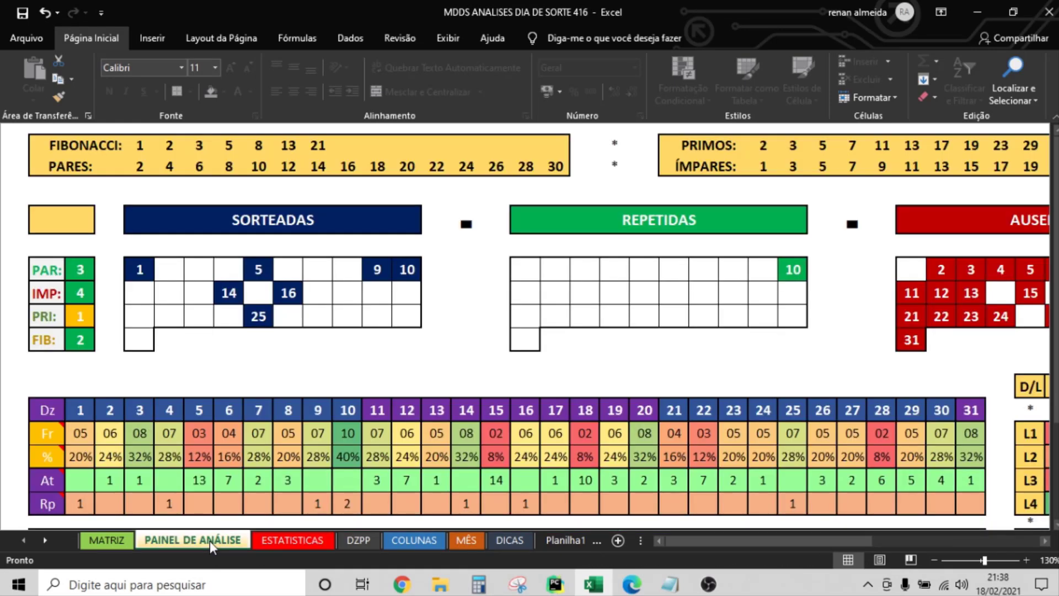
click(267, 539)
drag(354, 360, 401, 386)
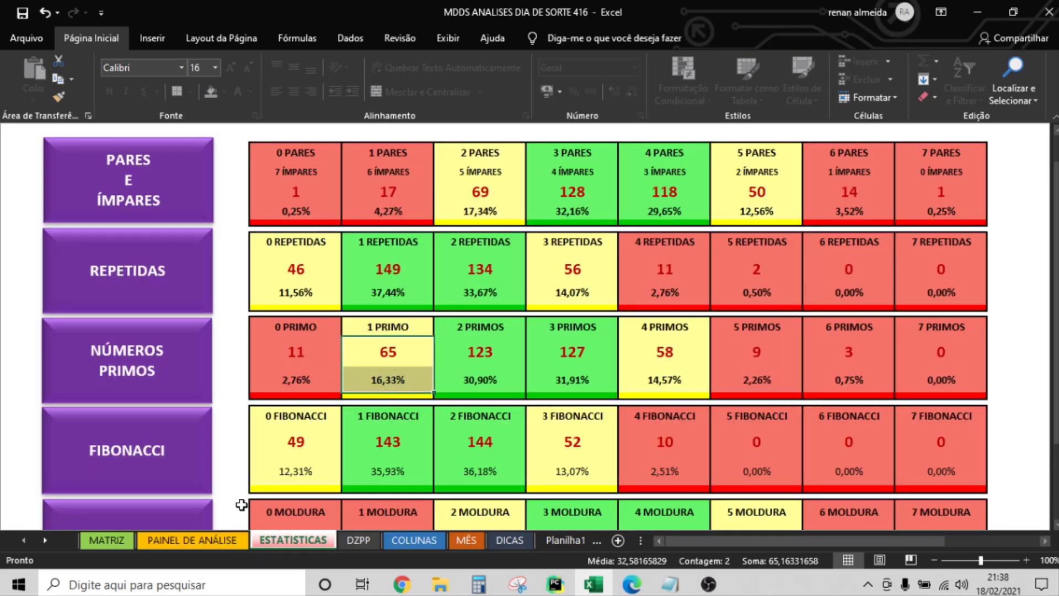
click(210, 540)
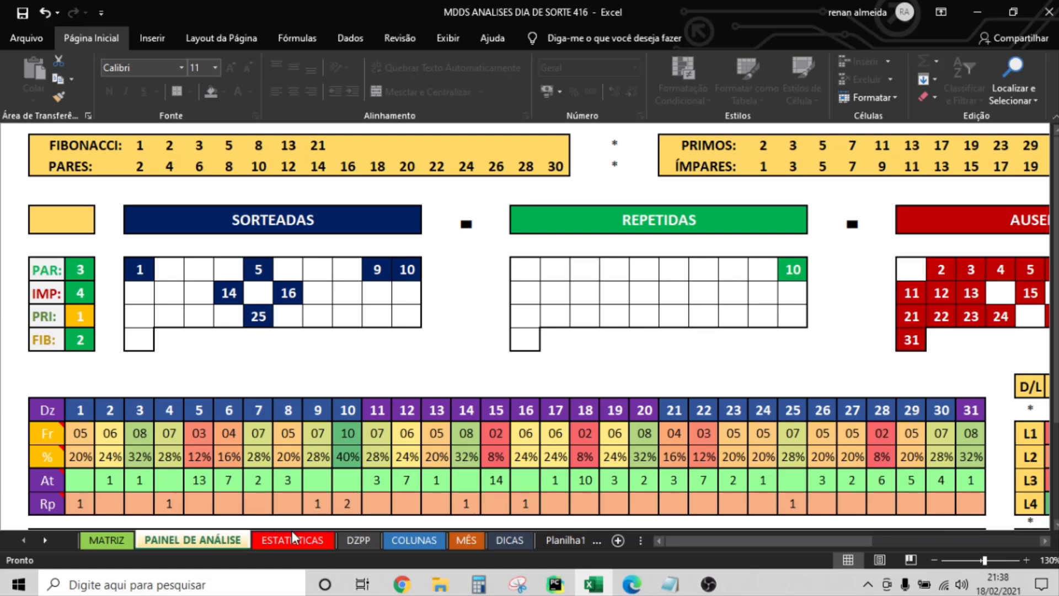
click(291, 539)
drag(461, 412, 486, 465)
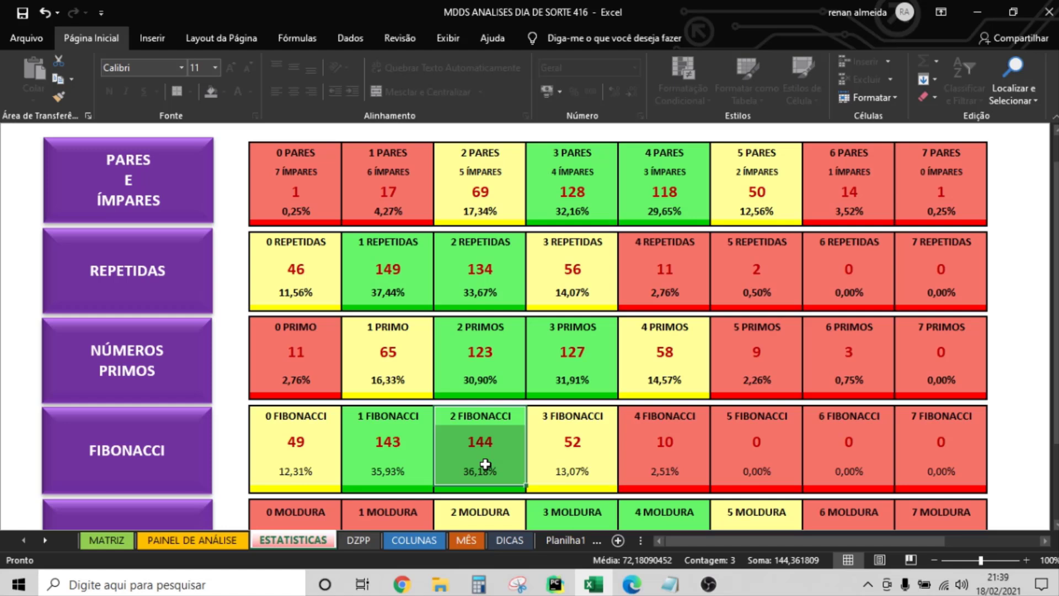
Check recommended starting number 01 and ending number 28 on the DZPP sheet.
click(359, 540)
click(524, 209)
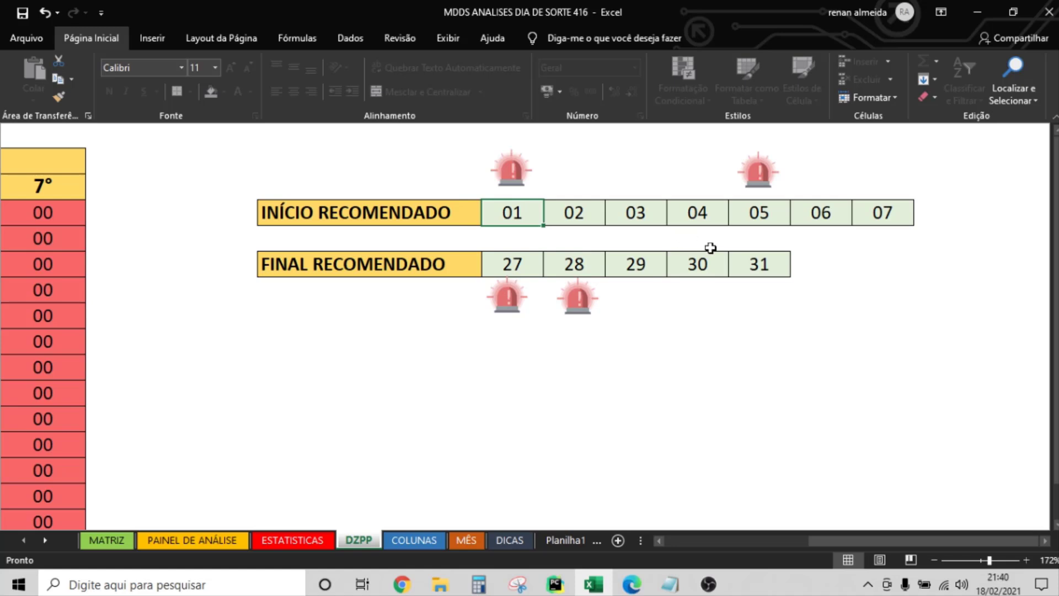
click(579, 267)
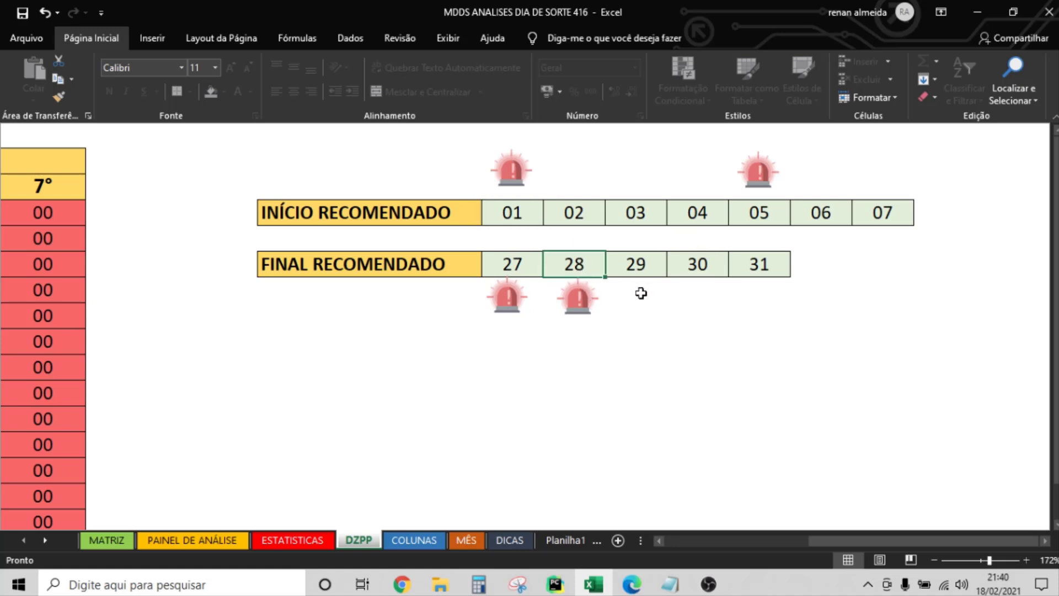
Move the alert siren from recommended starting number 01 to 06, and bring the numbers-by-position table into view.
drag(513, 172, 822, 175)
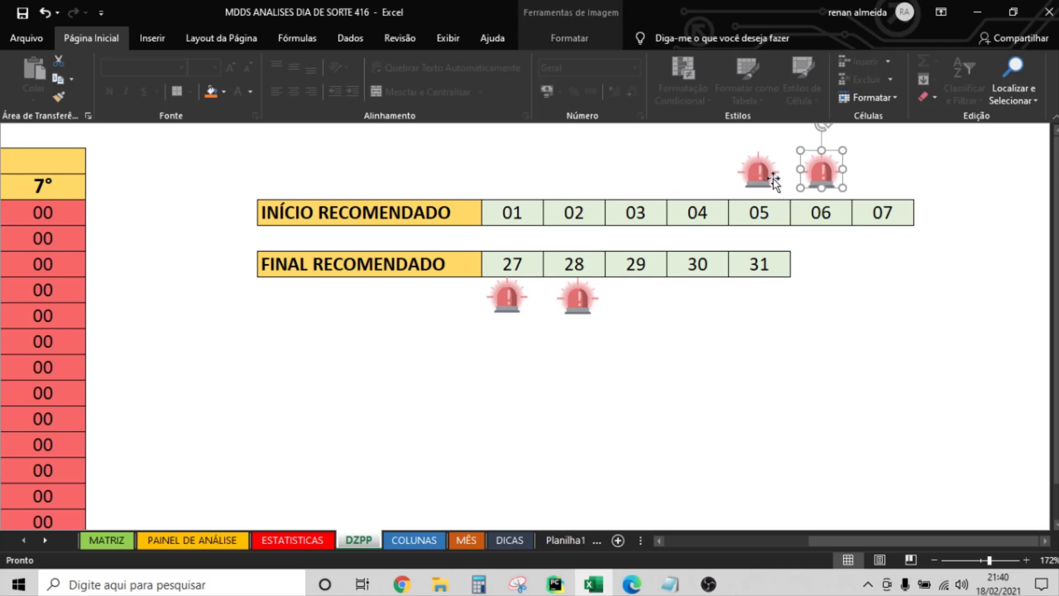
click(833, 274)
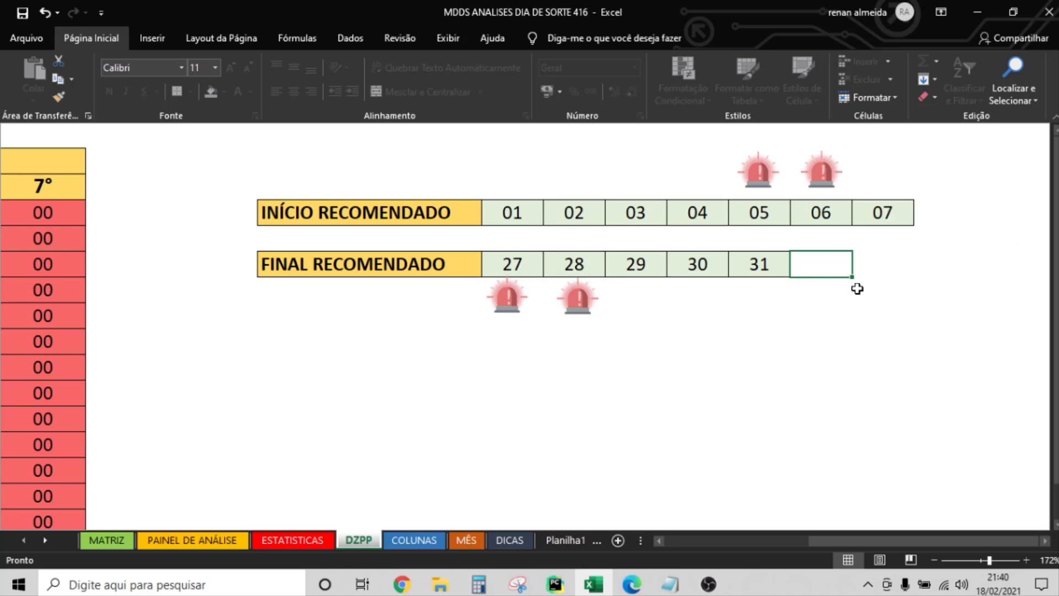
drag(867, 541, 720, 541)
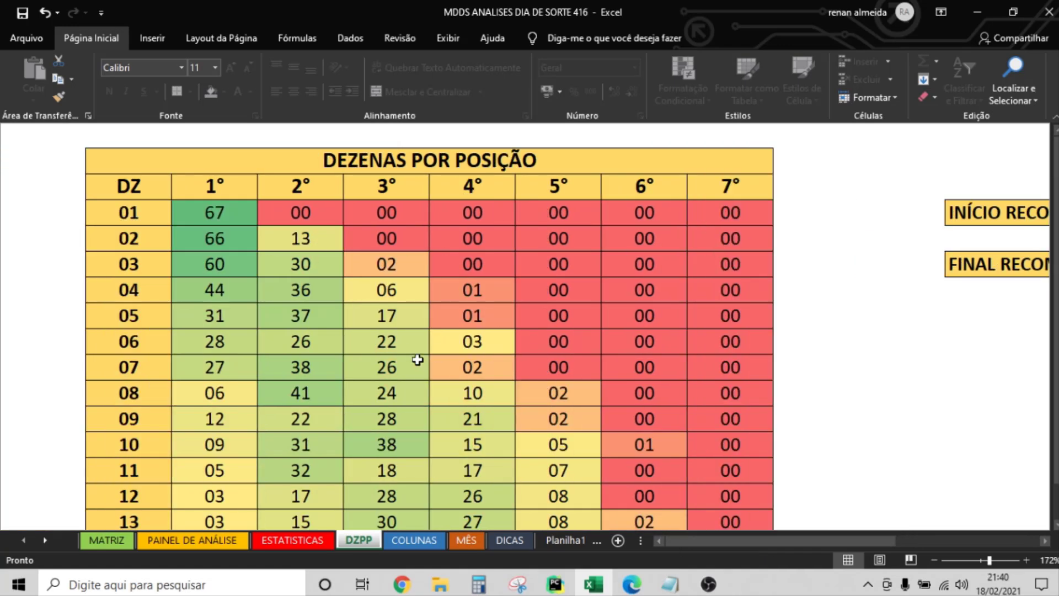
Examine column C1 for draws 420 to 416 and columns C3 and C9 for draw 420 on the COLUNAS sheet.
click(418, 540)
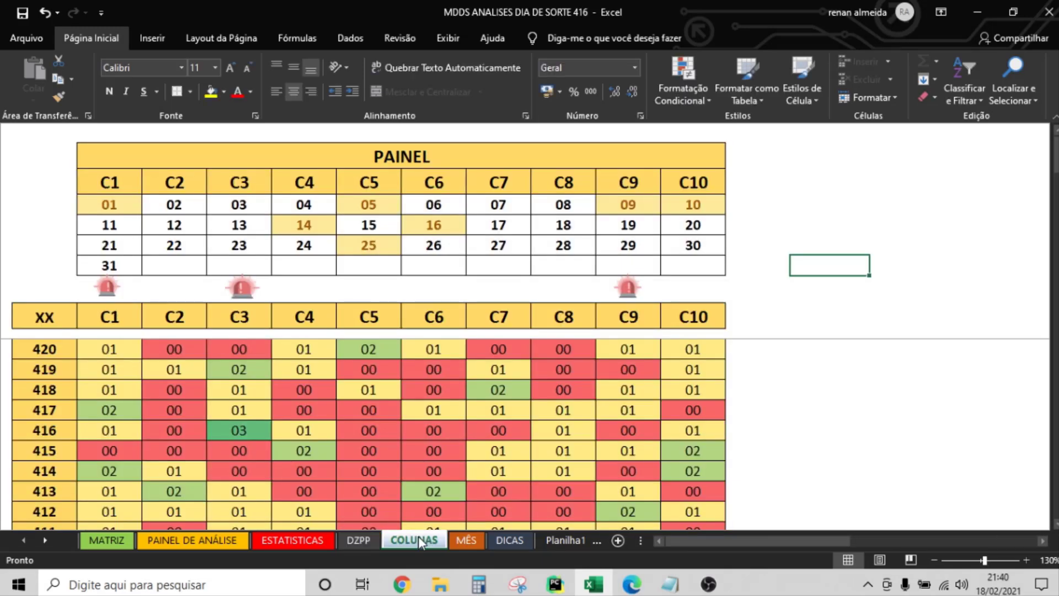
drag(110, 347, 106, 432)
click(236, 349)
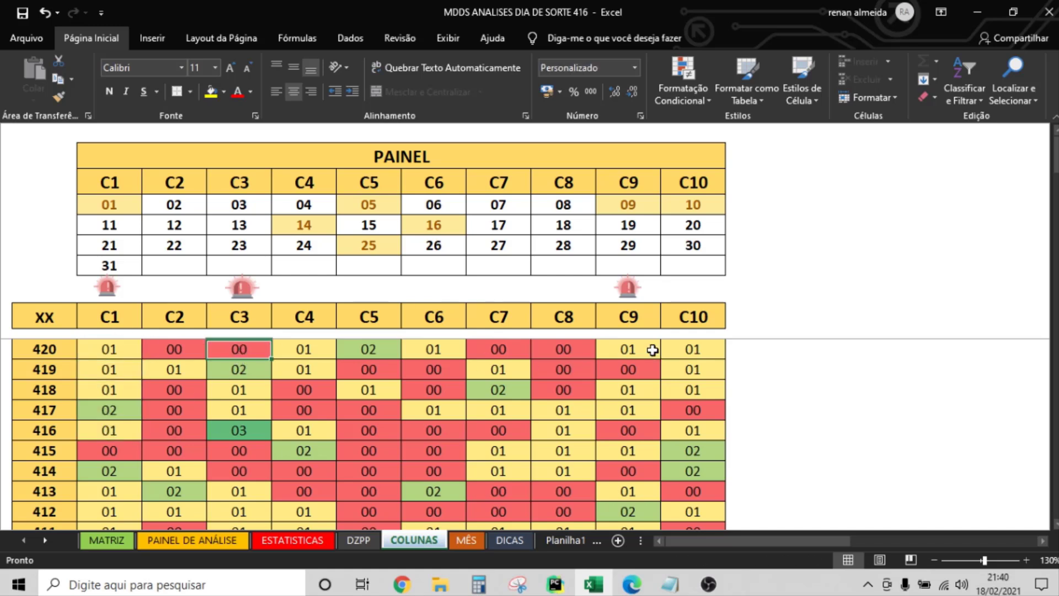
click(657, 352)
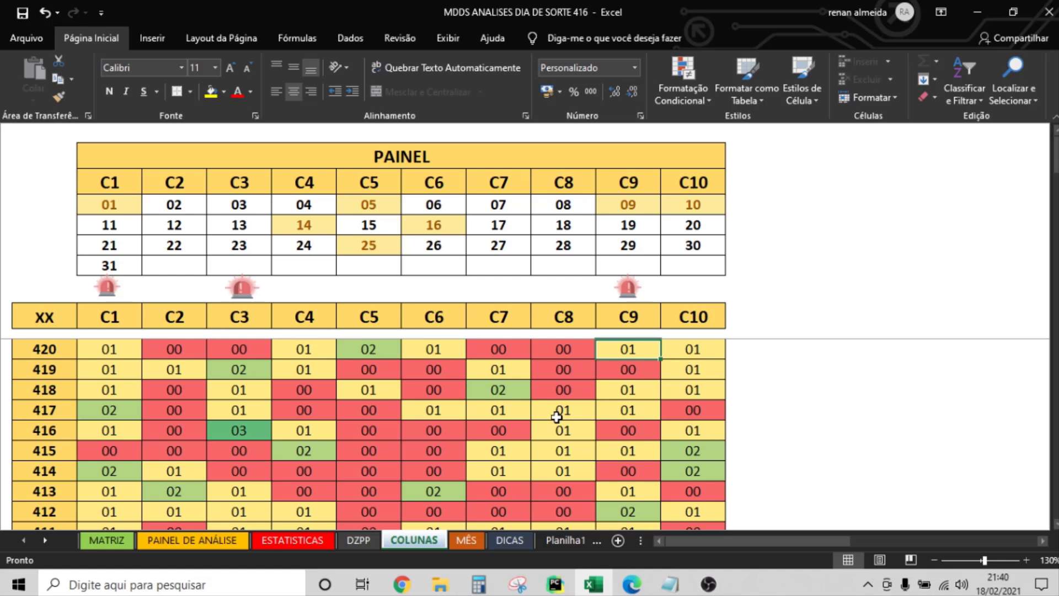
Move the alert siren from column C9 to column C10, between the number panel and the column history.
drag(633, 293, 698, 291)
click(733, 289)
click(701, 290)
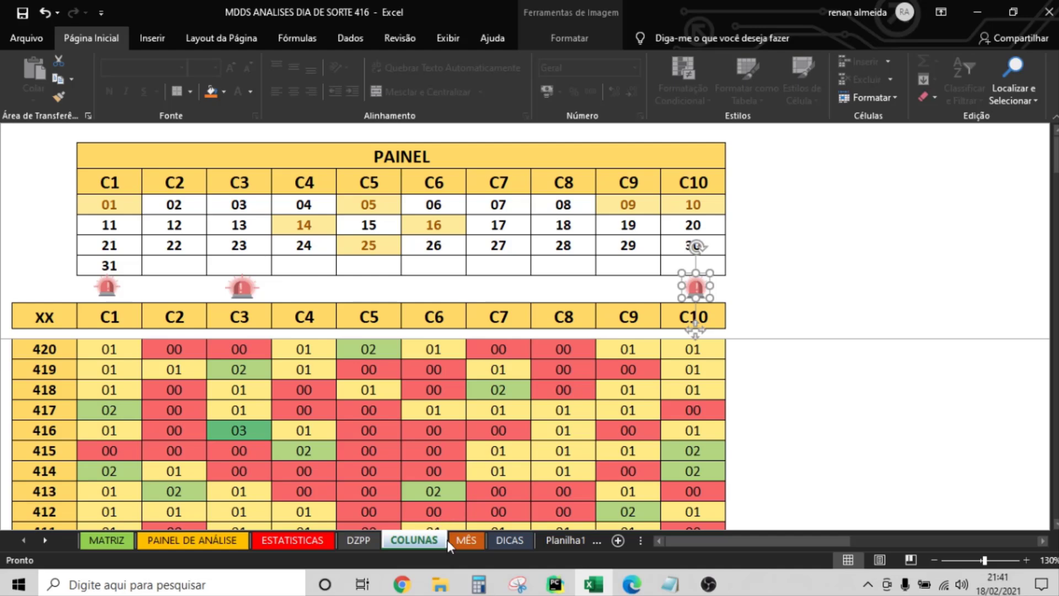
On the MÊS sheet, fill the September cell of draw 420 with 01 from draw 419 above it.
click(466, 540)
click(570, 444)
key(ctrl+d)
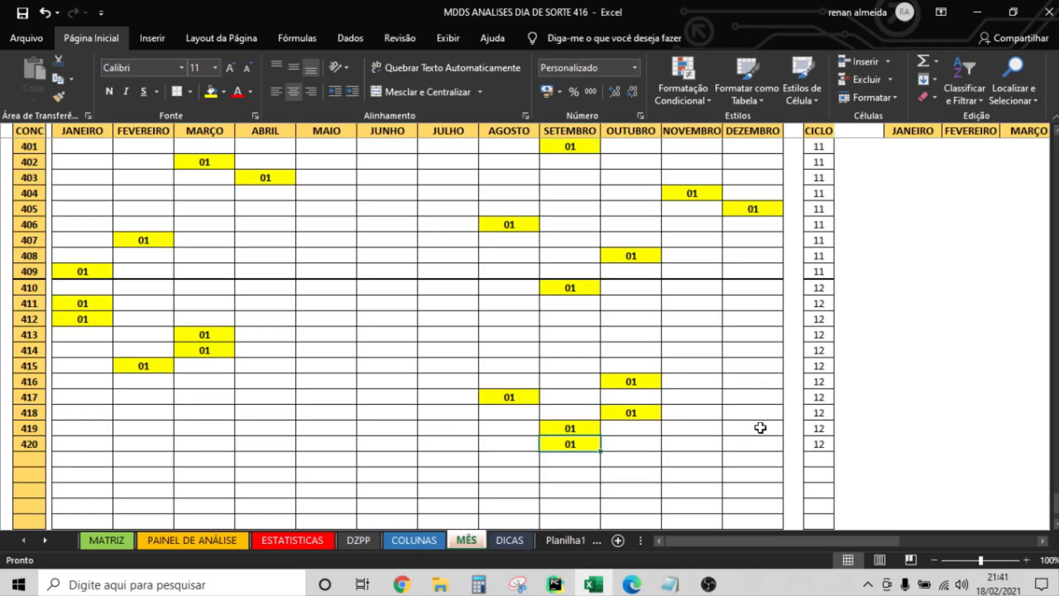
Examine the cycle 12 rows for draws 410 to 420 and look for months not yet drawn, through DEZEMBRO.
drag(811, 288, 813, 440)
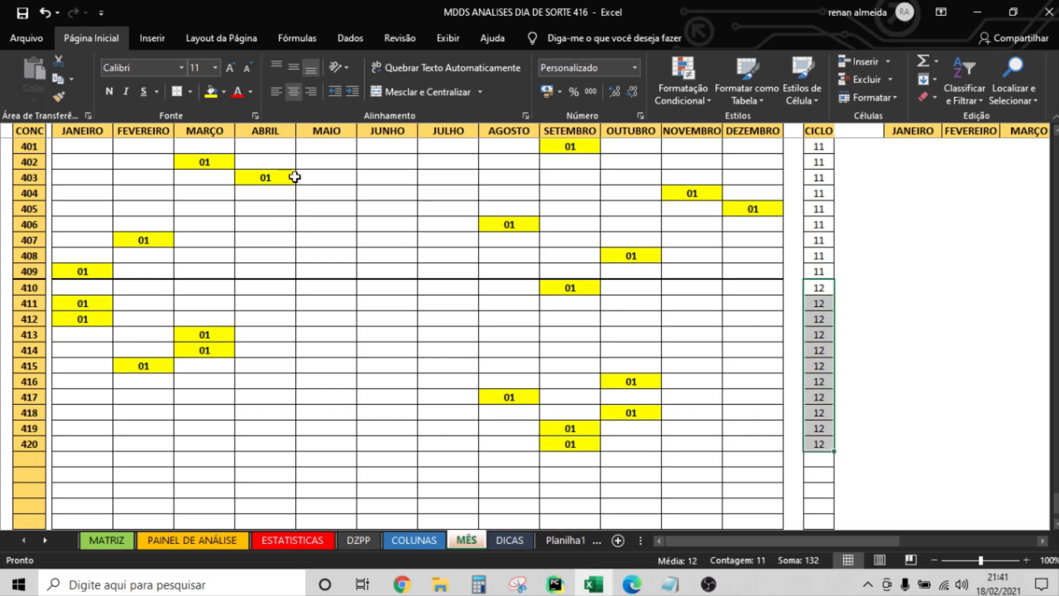
key(Right)
key(Right)
key(Right)
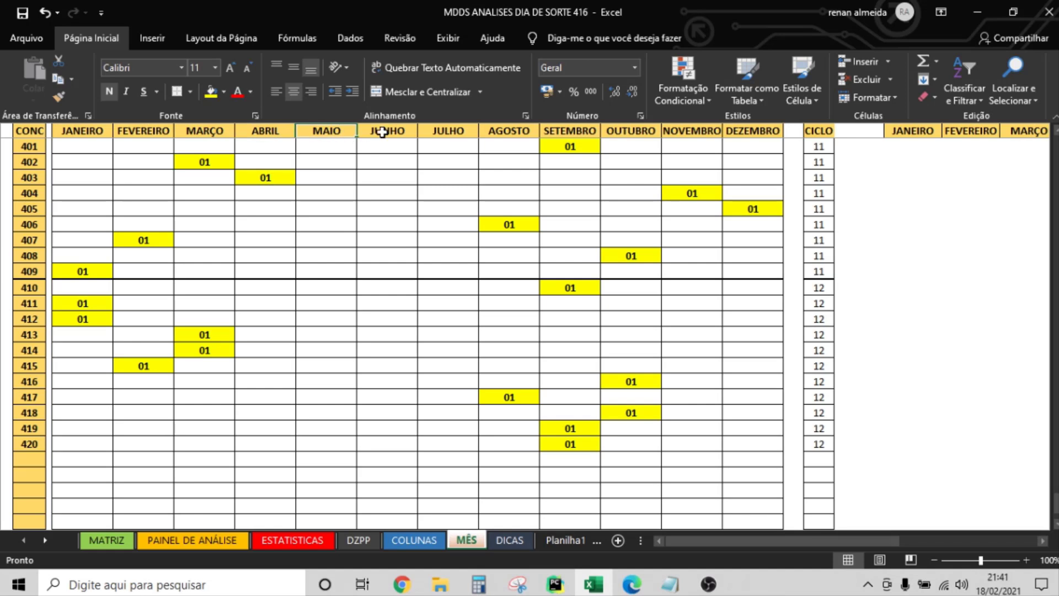
click(770, 130)
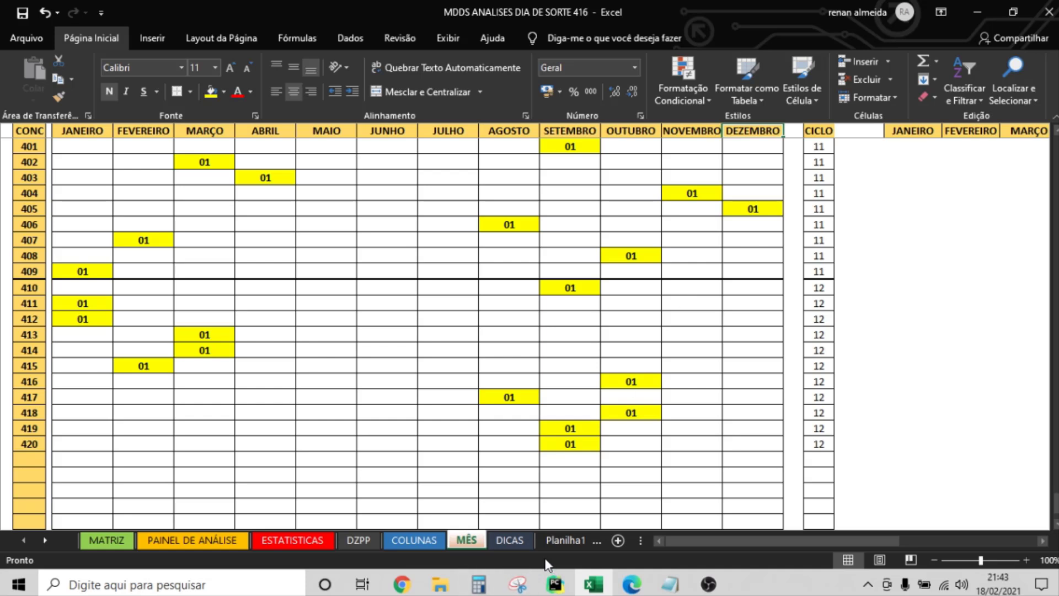
Enter the drawn numbers 01, 05, 09, 10, 14, 16 and 25 in the empty result row of the DICAS sheet.
click(514, 541)
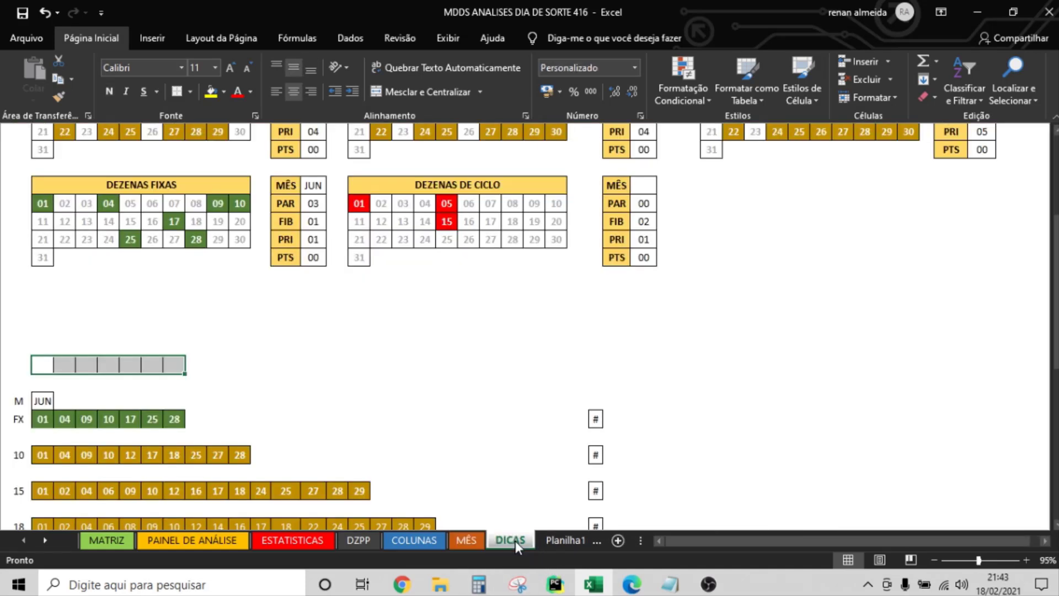
click(44, 364)
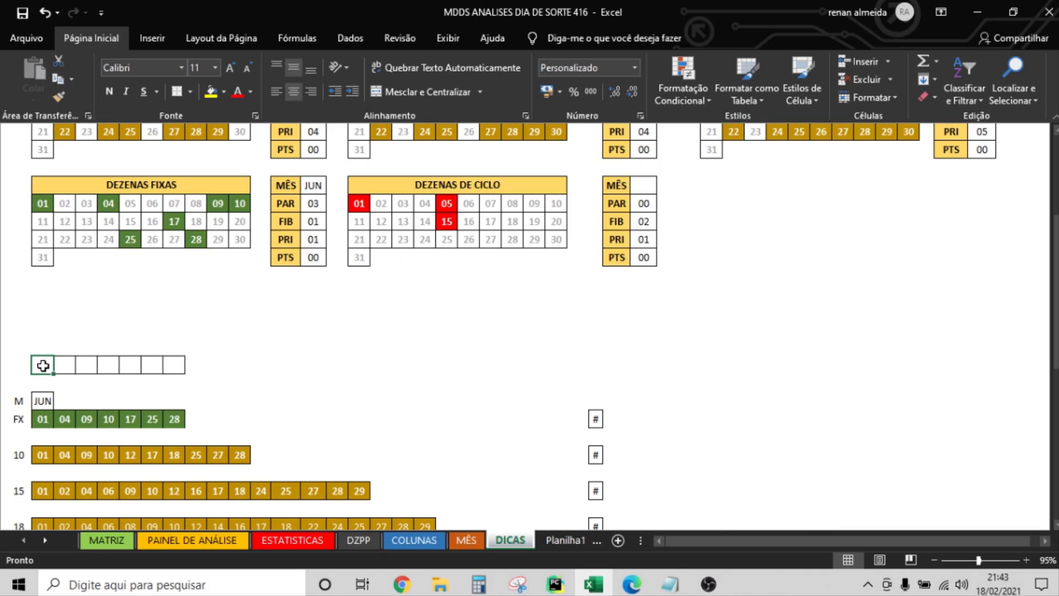
text(01)
key(Tab)
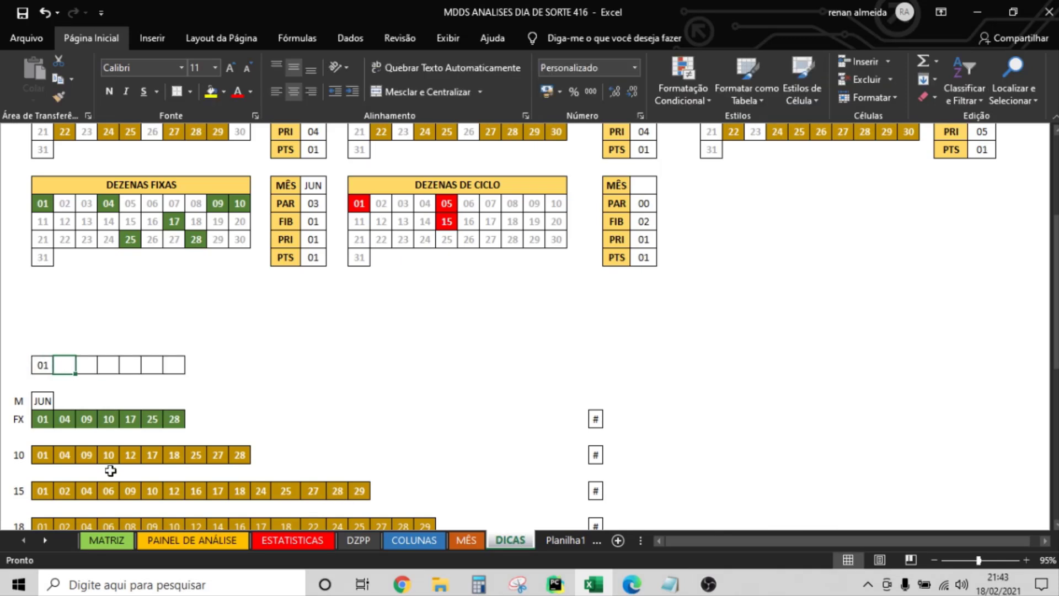
text(05)
key(Tab)
text(09)
key(Tab)
text(10)
key(Tab)
text(14)
key(Tab)
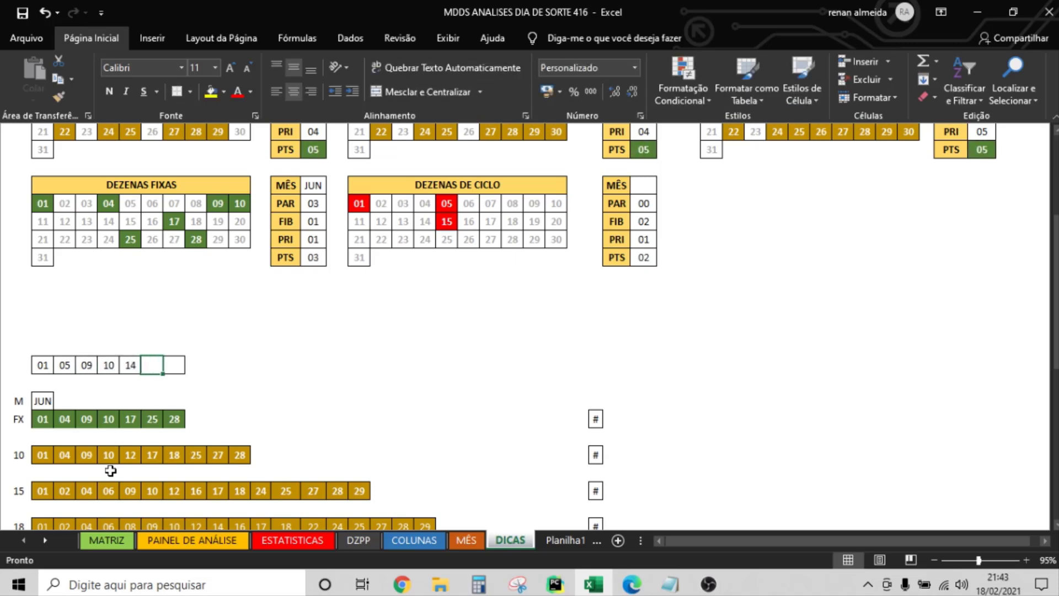
text(16)
key(Tab)
text(25)
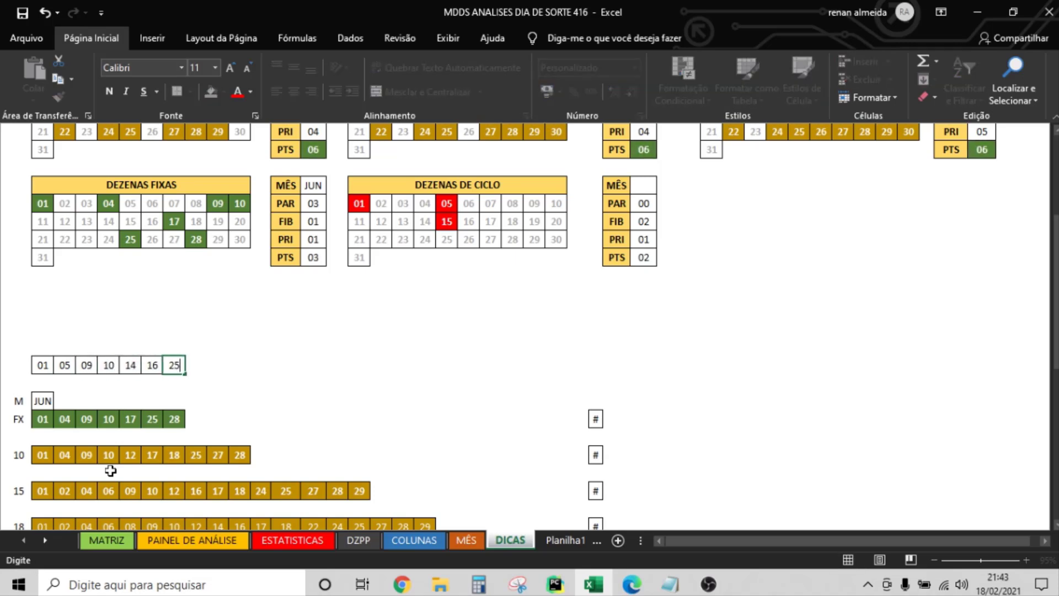
key(Tab)
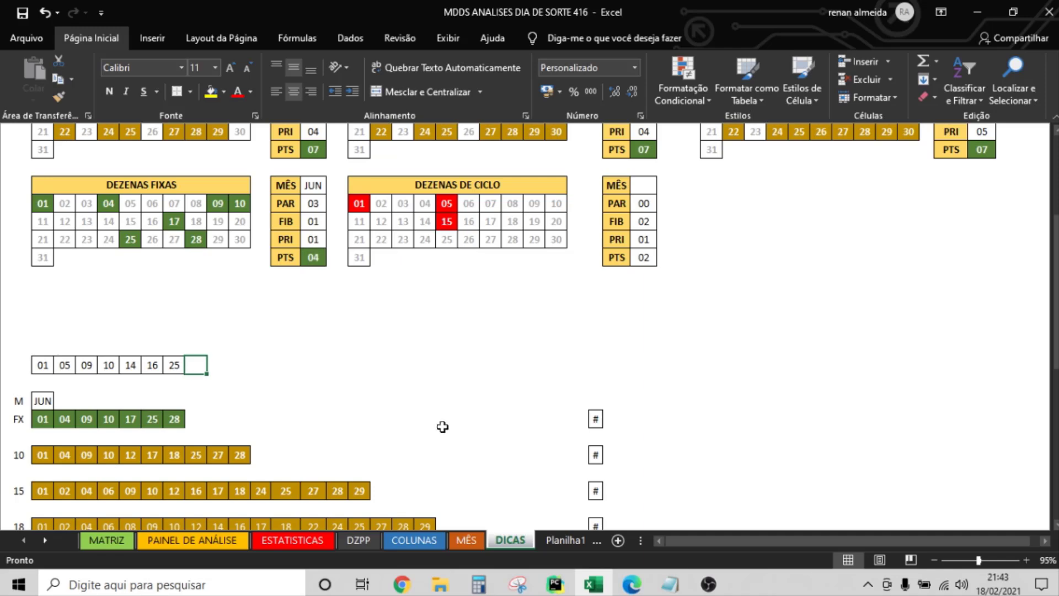
Examine the number grids and PTS scores of the 10, 15, 18 and 19 number tips.
drag(1055, 298, 1055, 248)
drag(47, 164, 262, 218)
drag(367, 163, 567, 205)
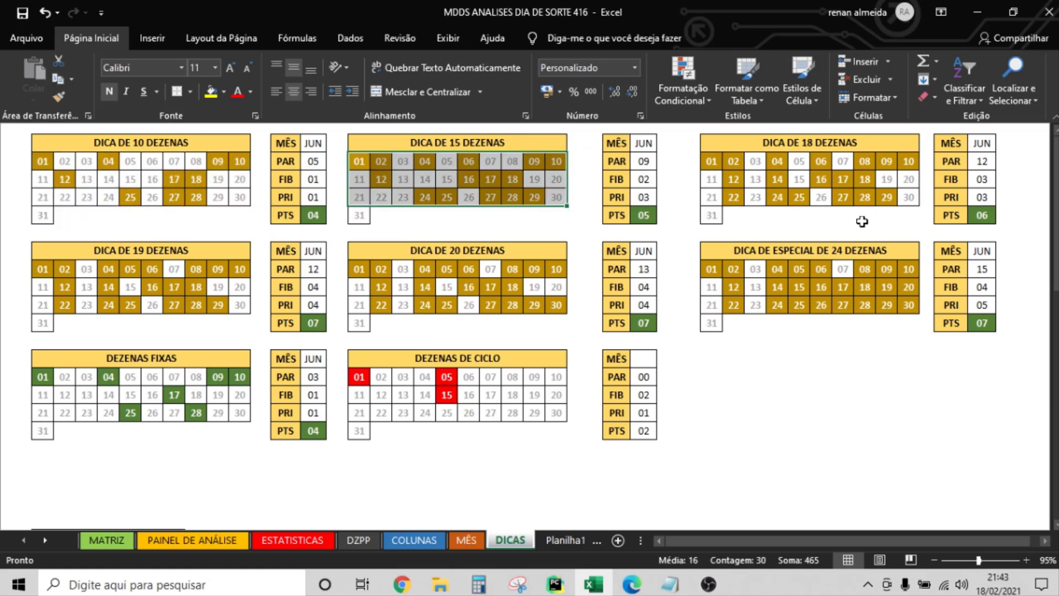
drag(711, 162, 910, 210)
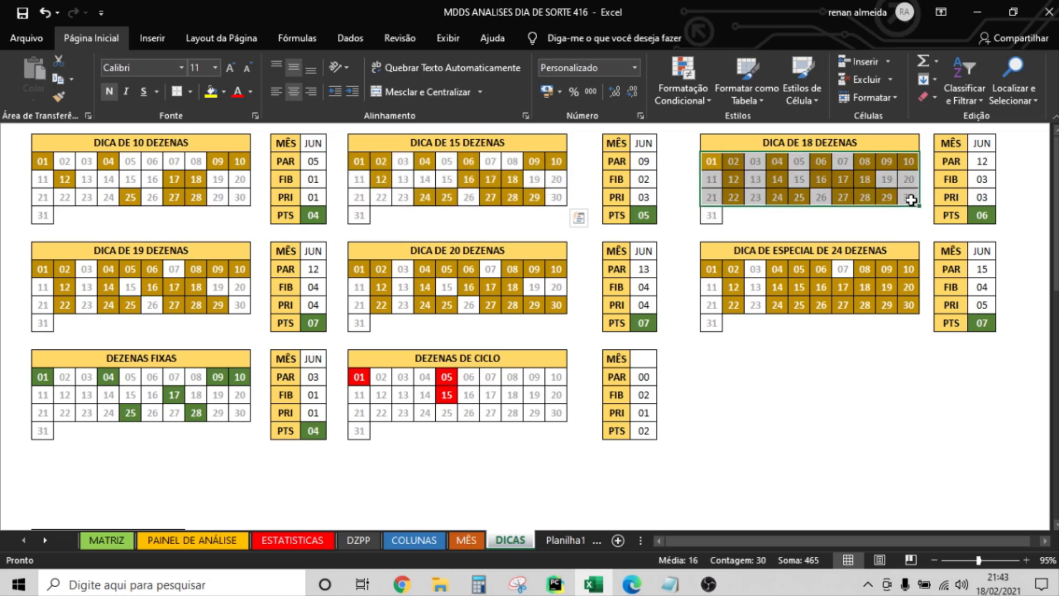
click(982, 215)
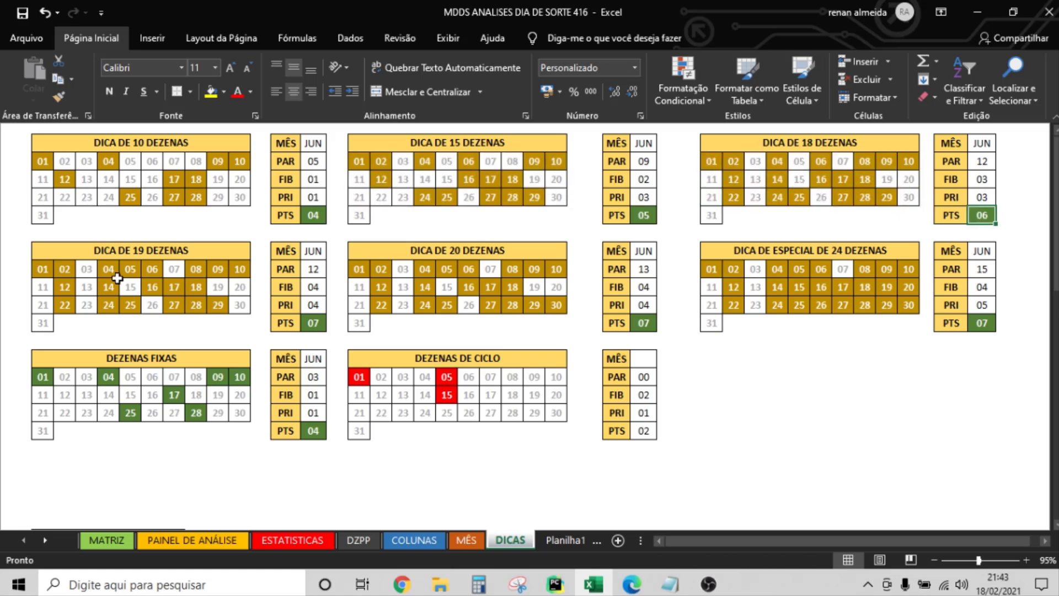
drag(42, 269, 233, 306)
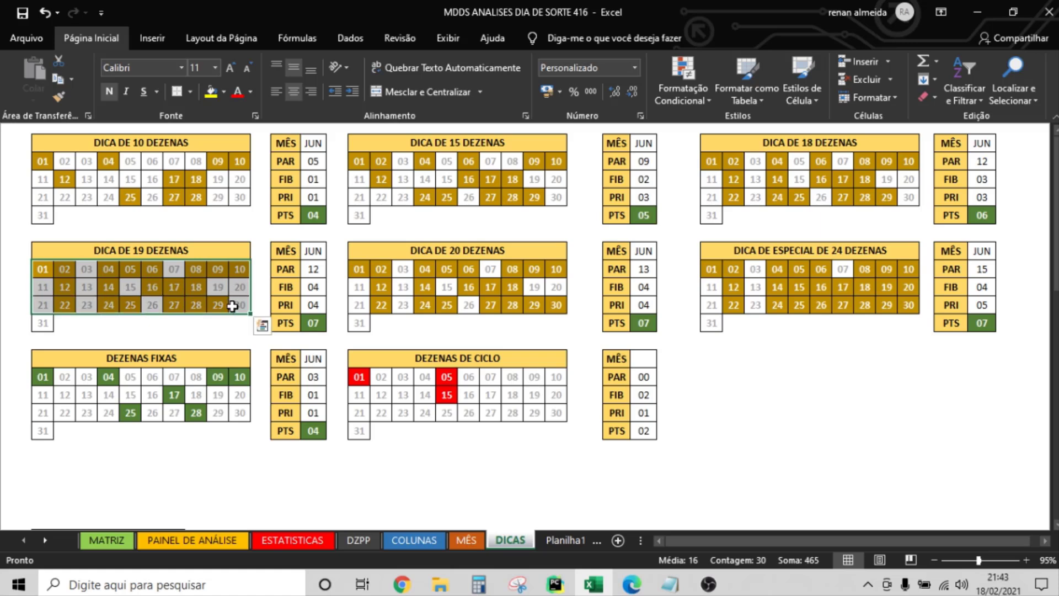
click(314, 324)
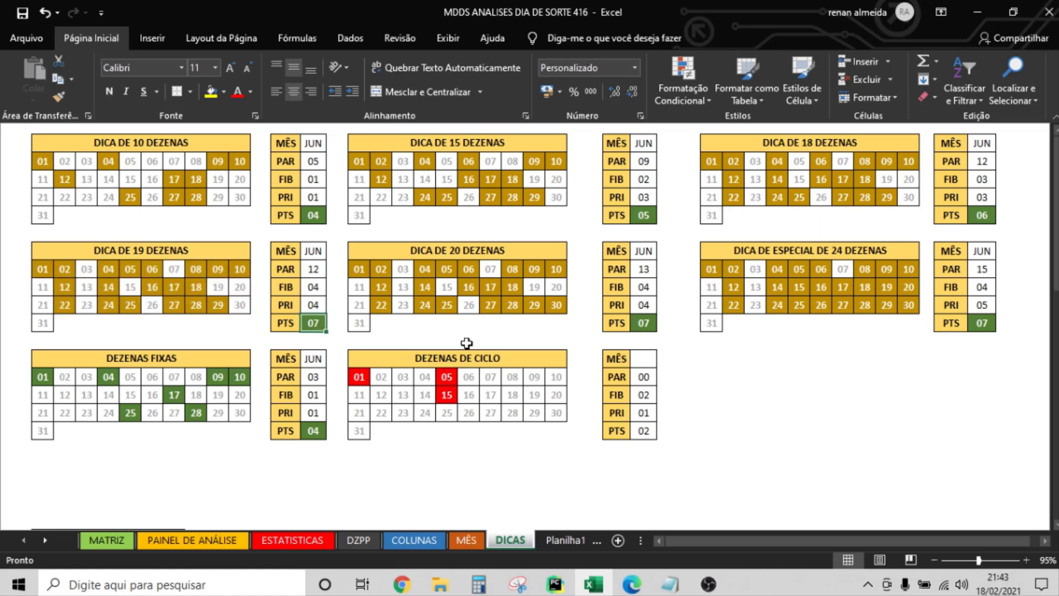
Examine the number grids and PTS scores of the 20 and 24 number tips, DEZENAS FIXAS and DEZENAS DE CICLO.
click(468, 287)
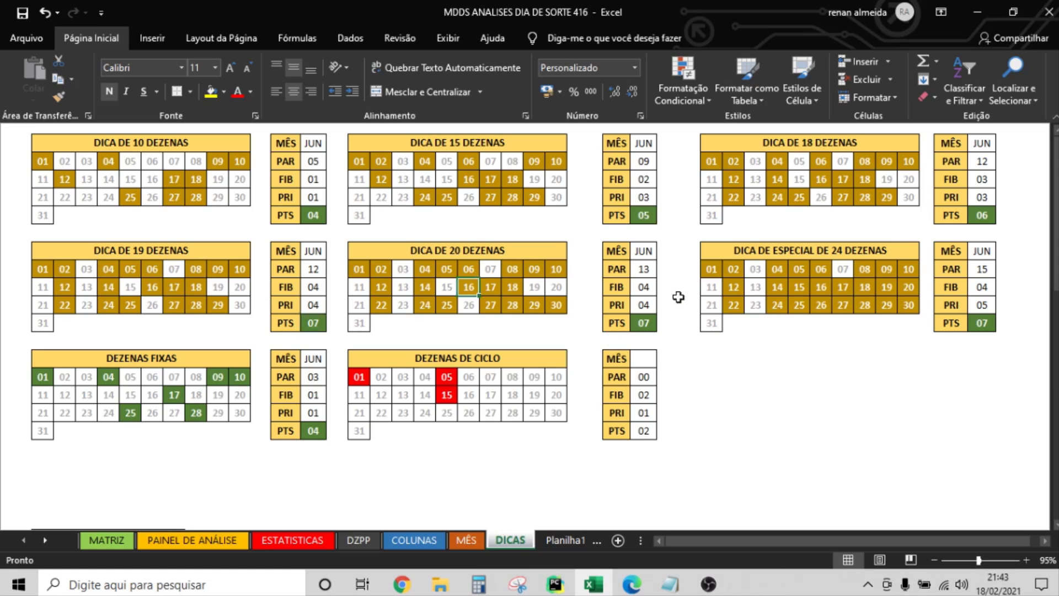
click(869, 266)
click(715, 268)
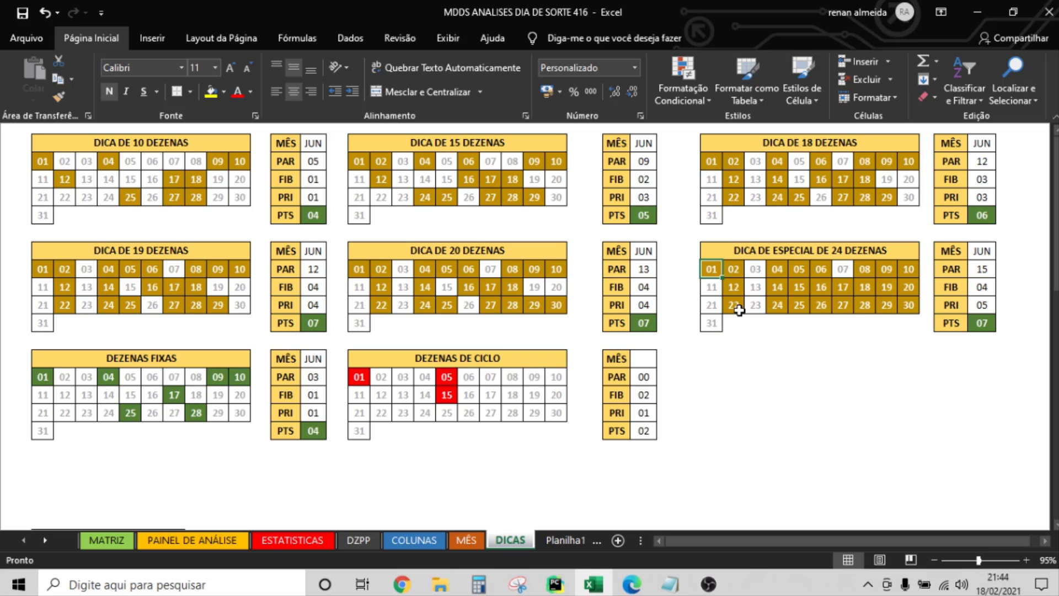
drag(1055, 232, 1054, 242)
drag(17, 311, 255, 346)
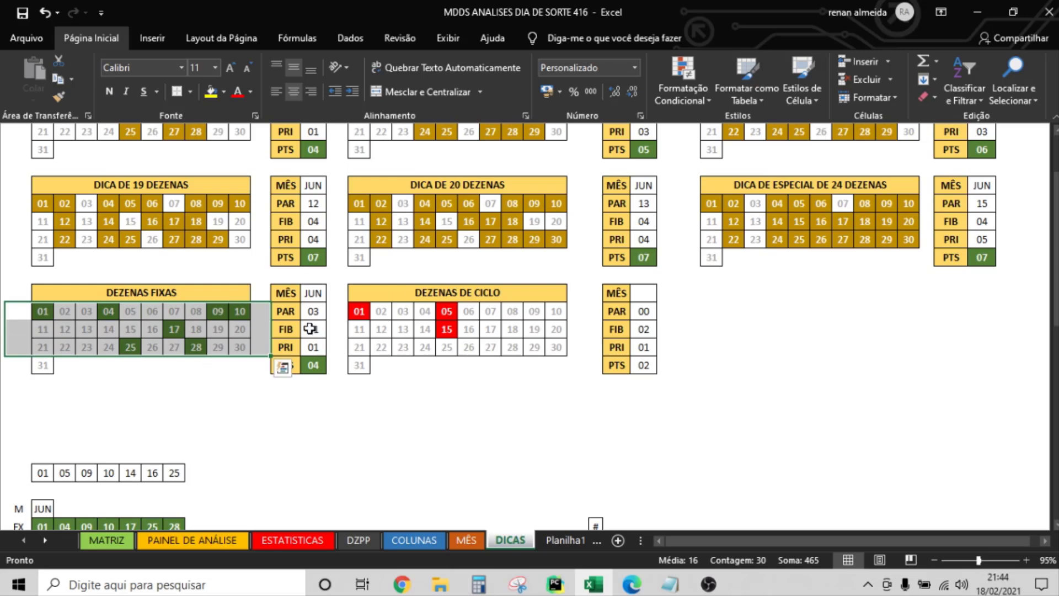
drag(1054, 271, 1055, 295)
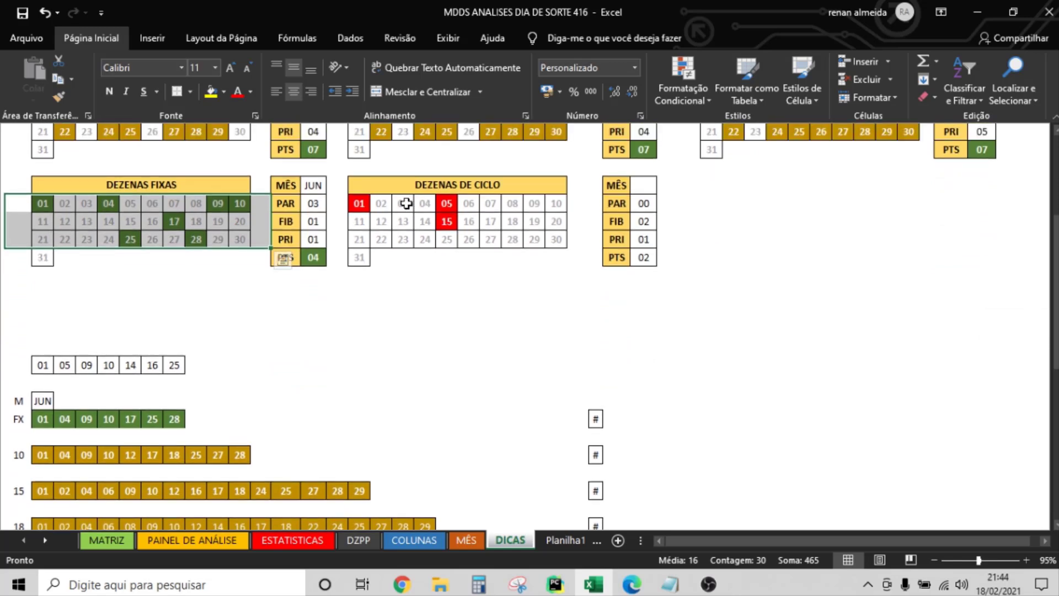
click(361, 207)
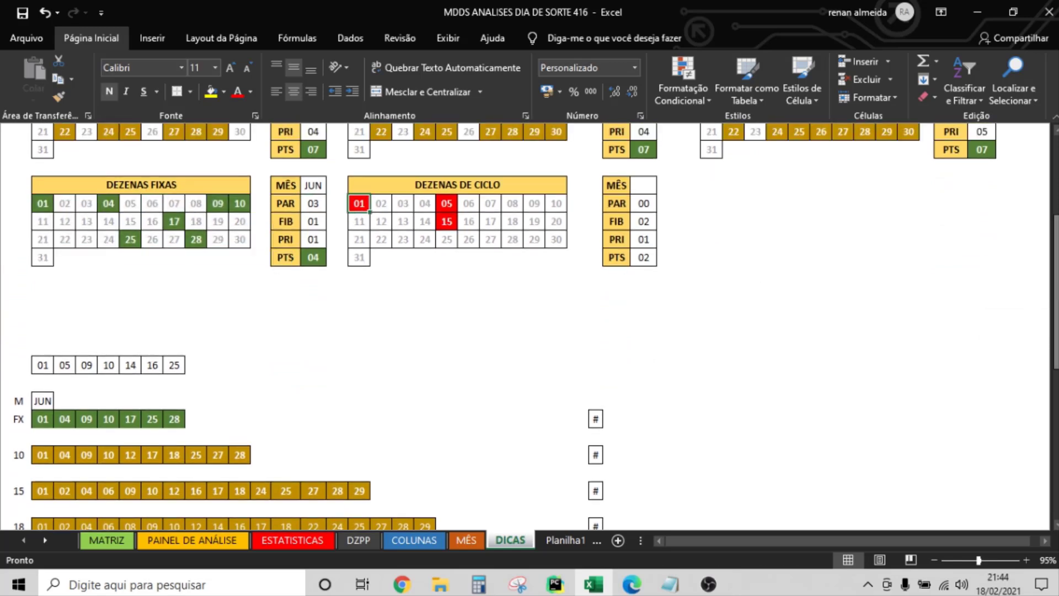
Clear the numbers 01 and 05 from the ciclo row of the DICAS sheet.
drag(1055, 285, 1055, 323)
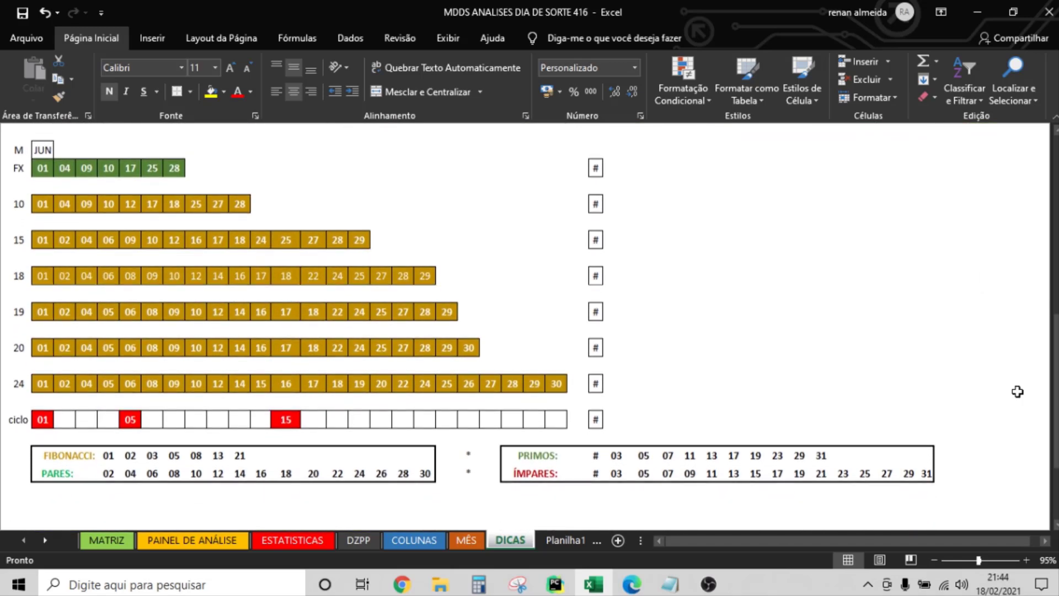
click(42, 423)
key(Delete)
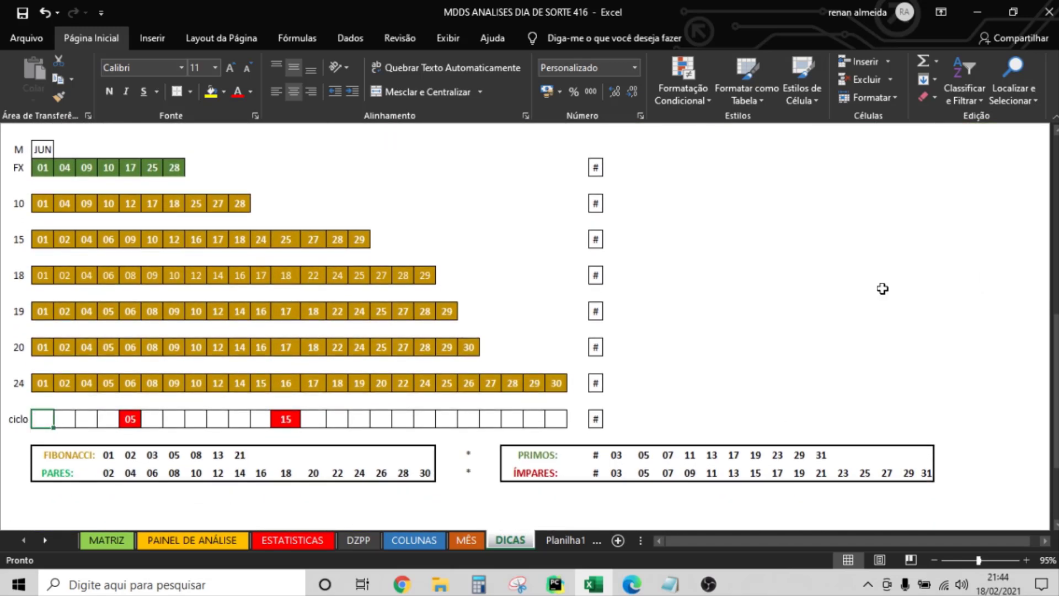
mouse_move(1054, 331)
mouse_down()
mouse_move(1055, 276)
mouse_move(1054, 320)
mouse_up()
click(129, 420)
key(Delete)
drag(1055, 386, 1034, 260)
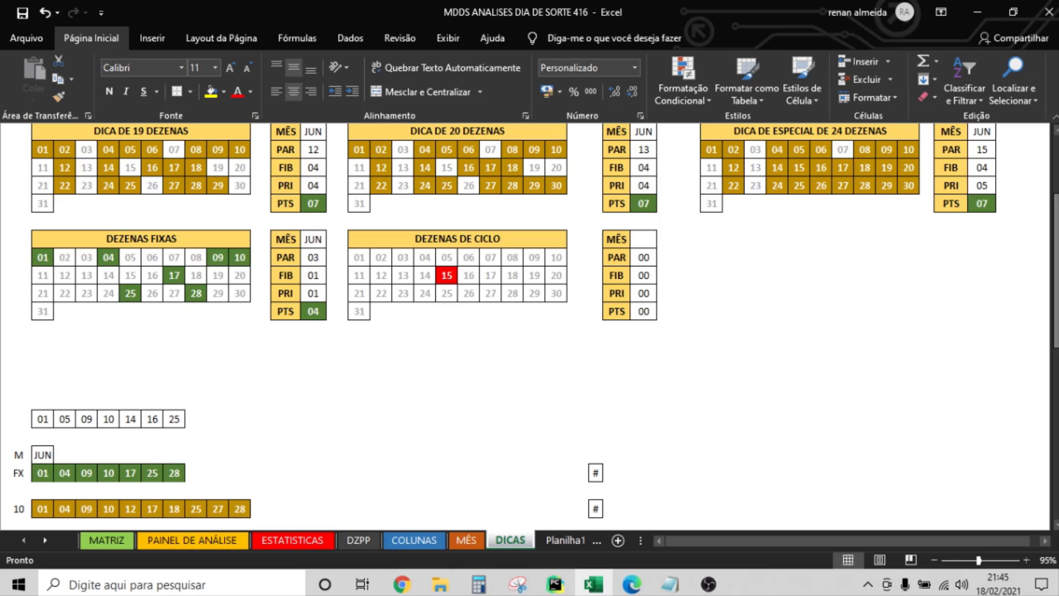
drag(1054, 199, 1054, 146)
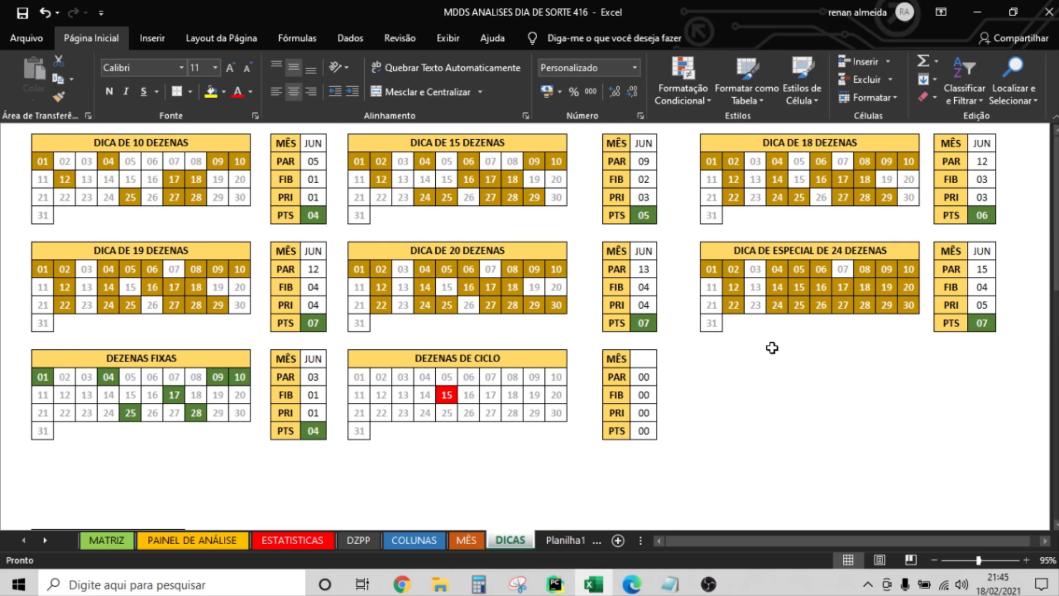
Copy the number rows B7:Y19 from Planilha1 and paste them into the FX to 24 rows of DICAS, keeping the destination formatting.
click(566, 540)
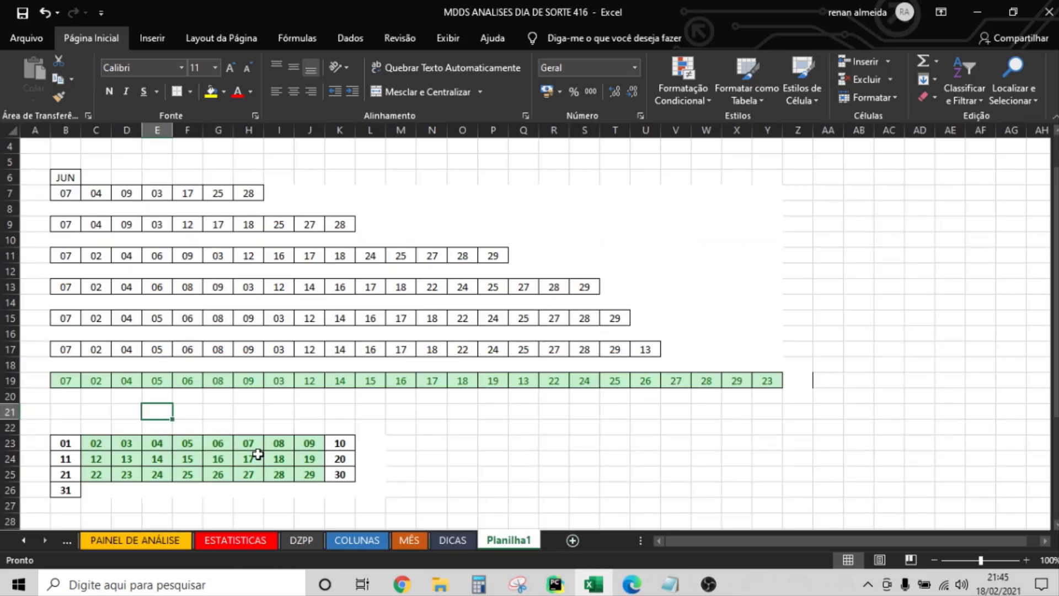
drag(66, 194, 769, 376)
key(ctrl+c)
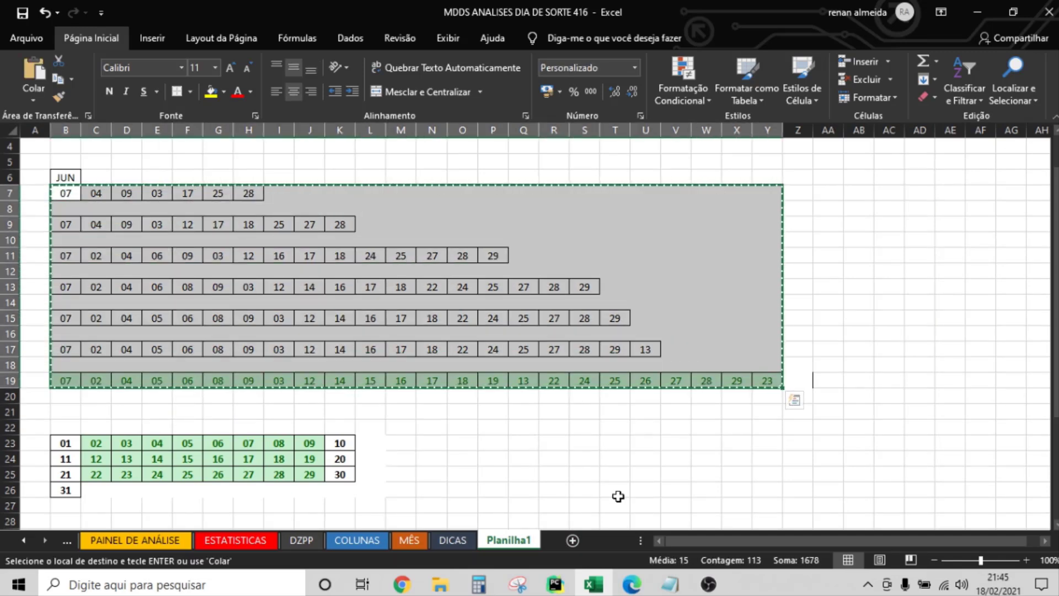
click(465, 539)
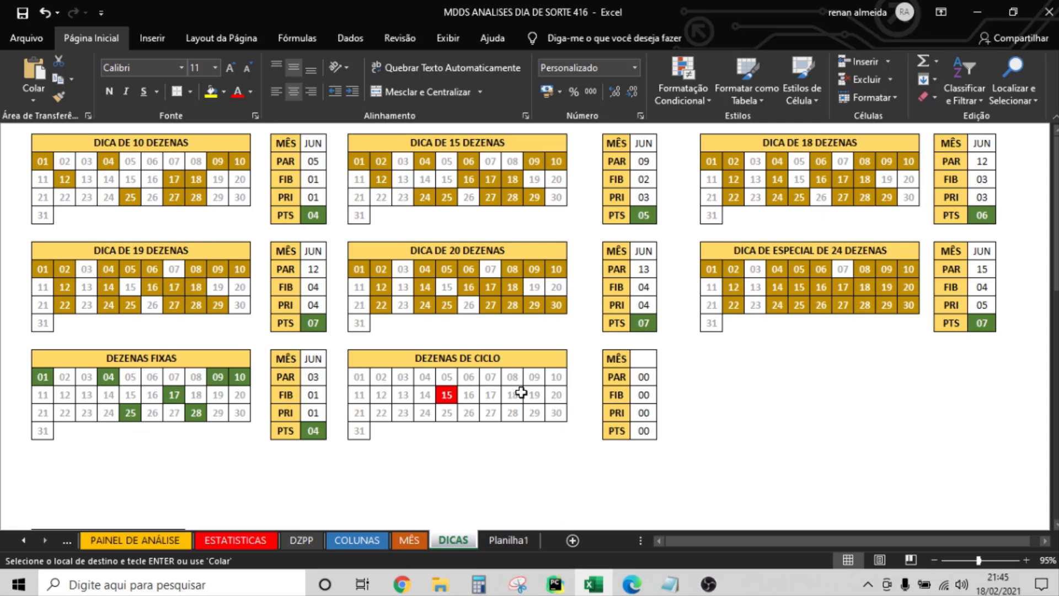
drag(1055, 227, 1054, 249)
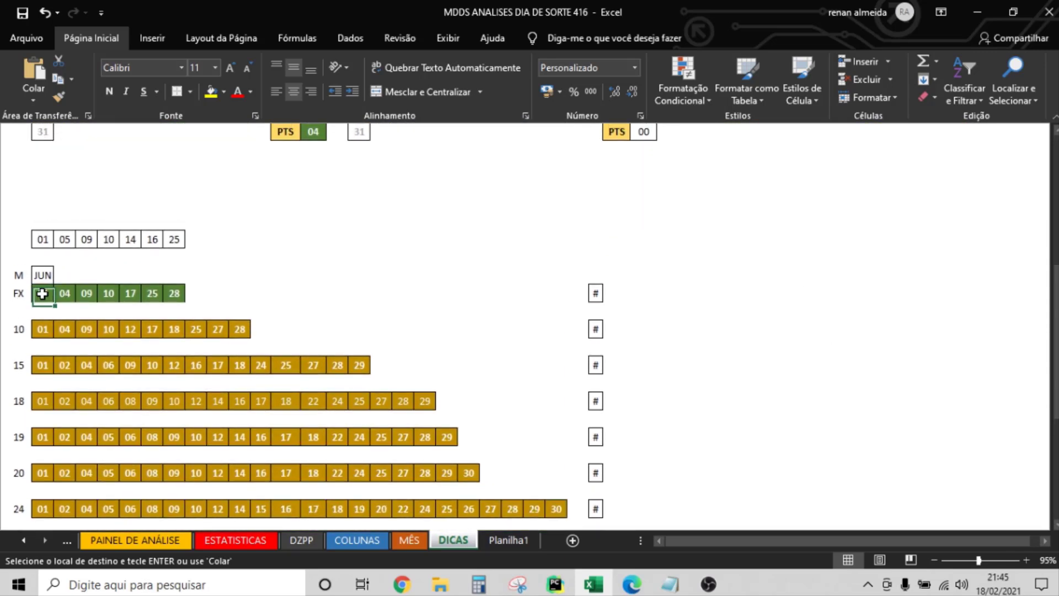
right_click(42, 294)
click(102, 283)
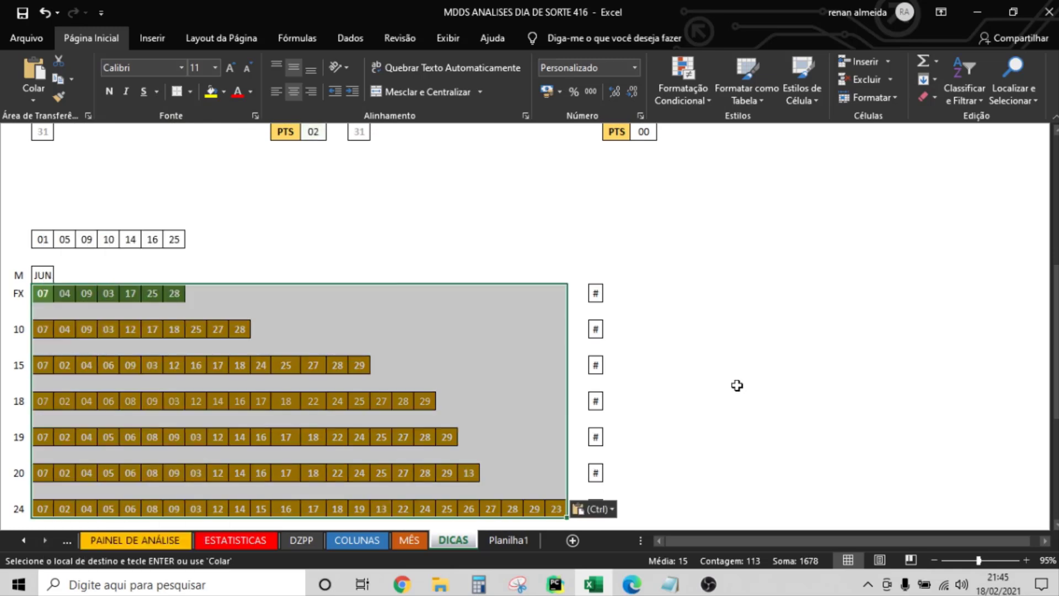
drag(1055, 286, 1054, 291)
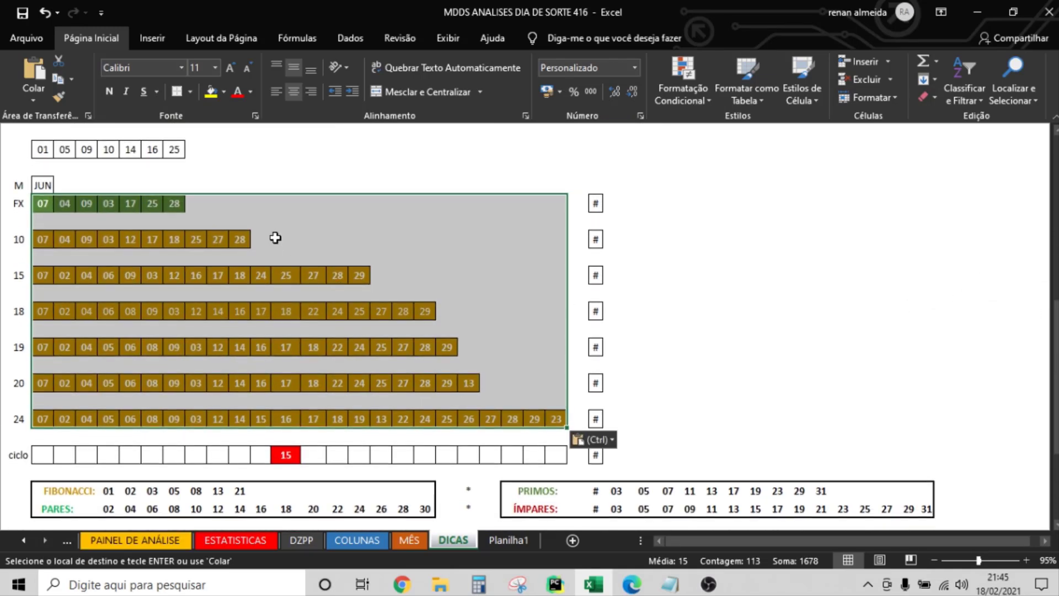
Examine the new number grids of the tips at 257% zoom, including the 10 and 19 number tips.
drag(1055, 337, 1055, 175)
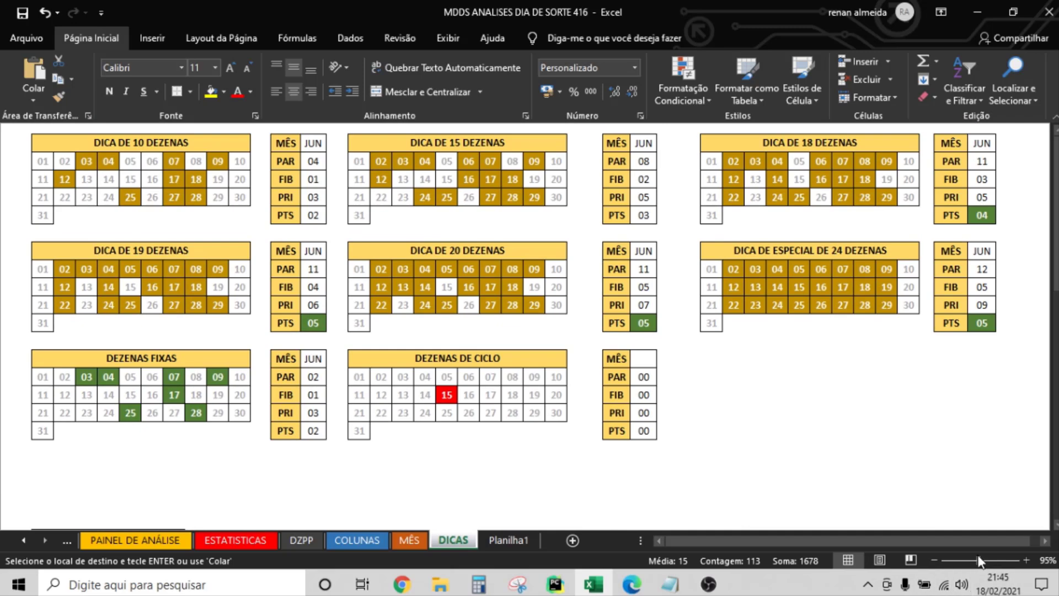
drag(981, 560, 1000, 560)
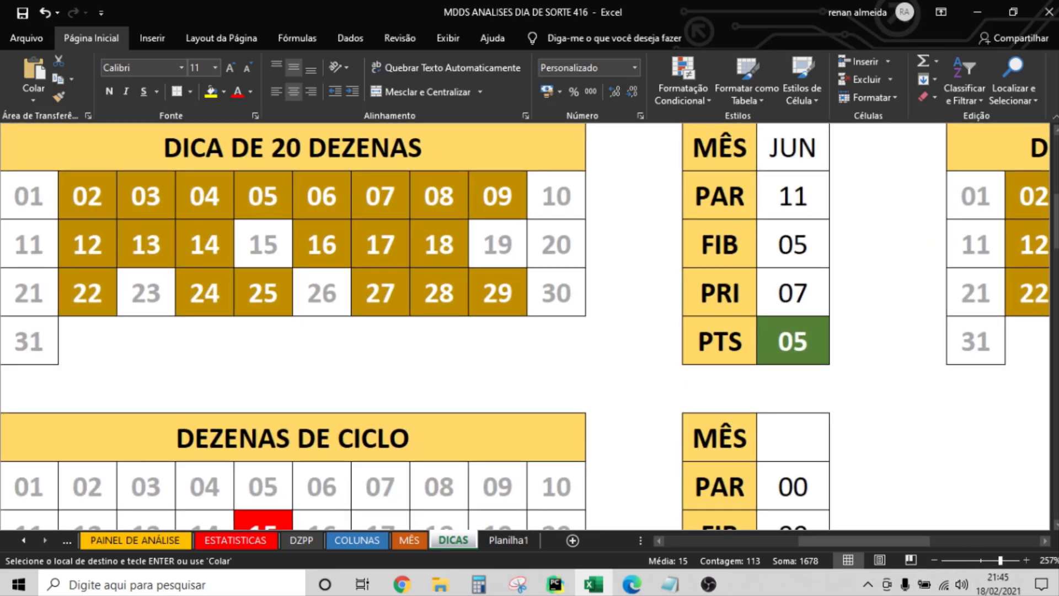
drag(903, 535, 745, 531)
scroll(1048, 278, up, 2)
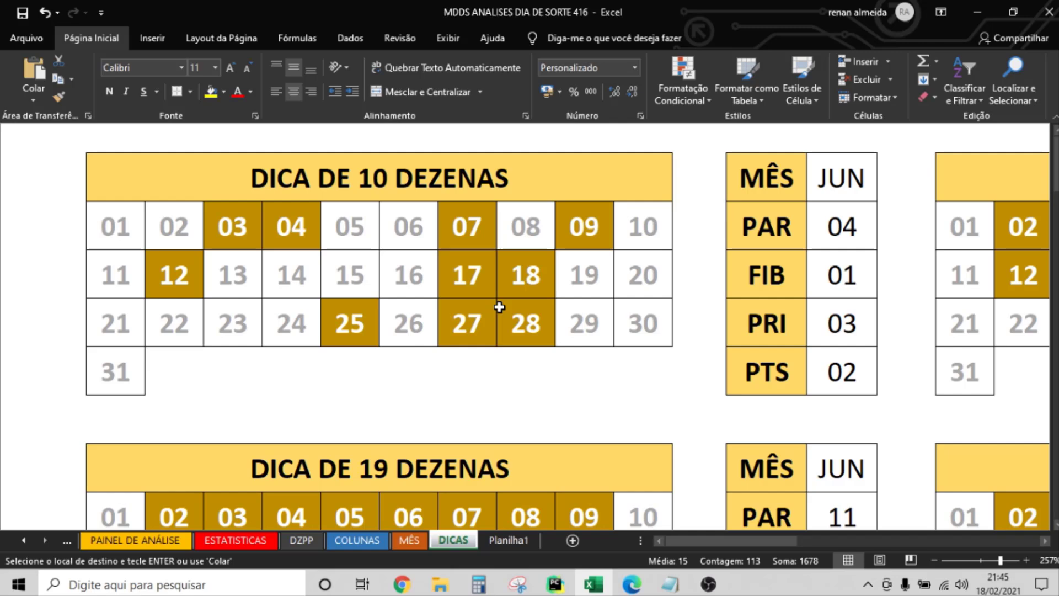
key(ctrl+Down)
drag(1055, 306, 1055, 160)
drag(720, 542, 737, 529)
scroll(1056, 531, down, 2)
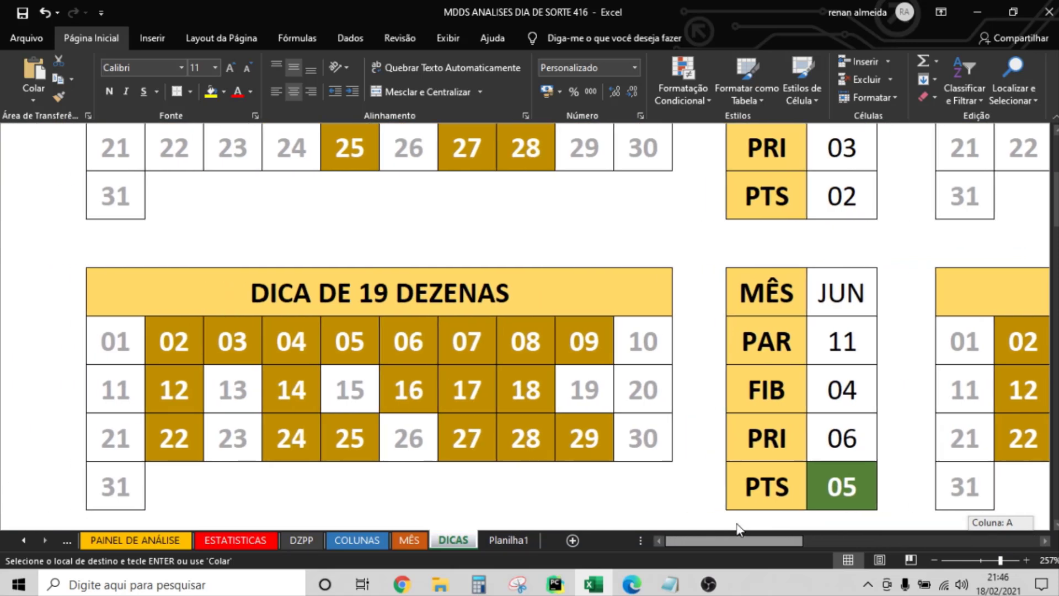
Examine the special 24 number tip, checking its unmarked first and last columns.
drag(742, 527, 1021, 542)
scroll(706, 320, down, 1)
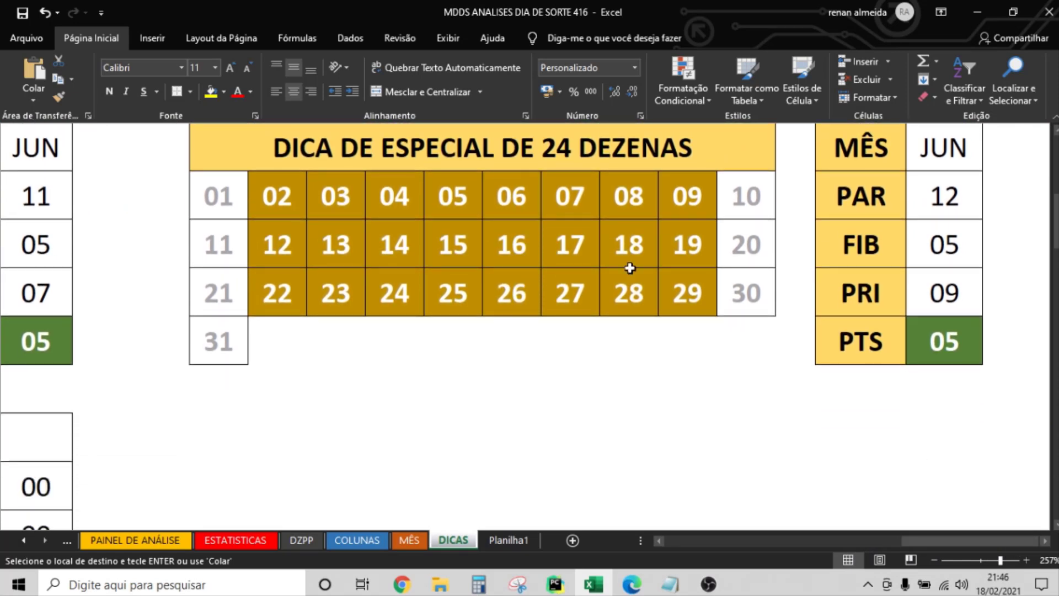
drag(224, 201, 235, 334)
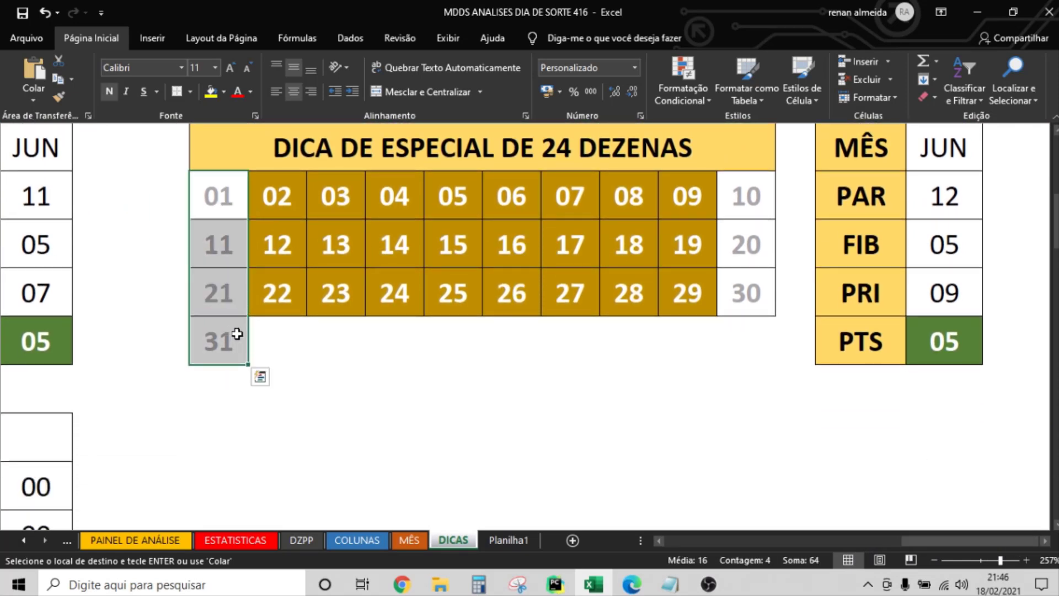
drag(744, 194, 744, 280)
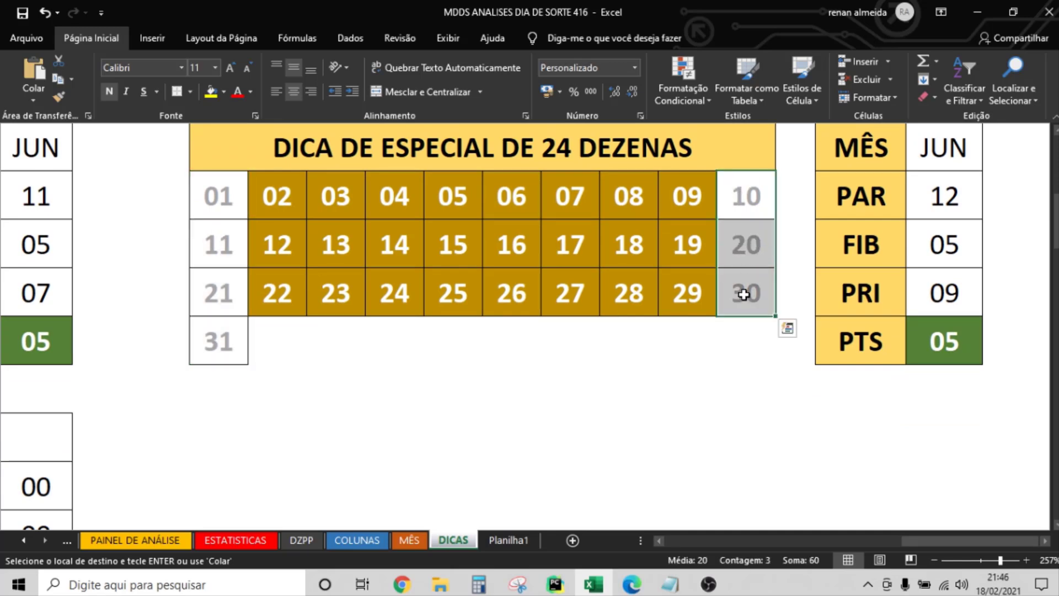
Examine the DEZENAS FIXAS and DEZENAS DE CICLO grids, and return to the overview of all tips at 106% zoom.
drag(940, 538, 705, 551)
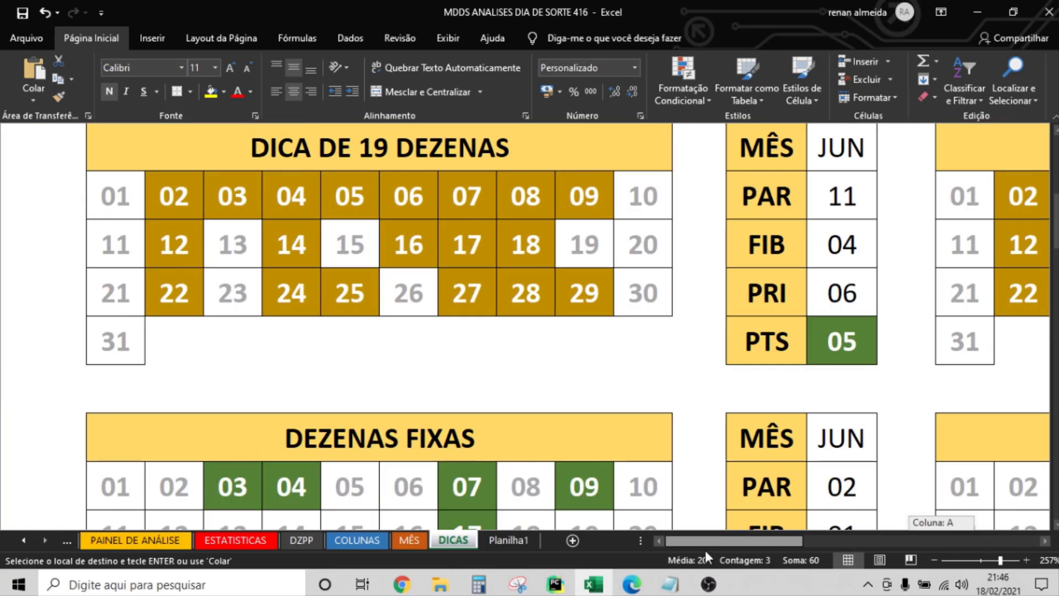
scroll(572, 327, down, 1)
scroll(808, 397, down, 1)
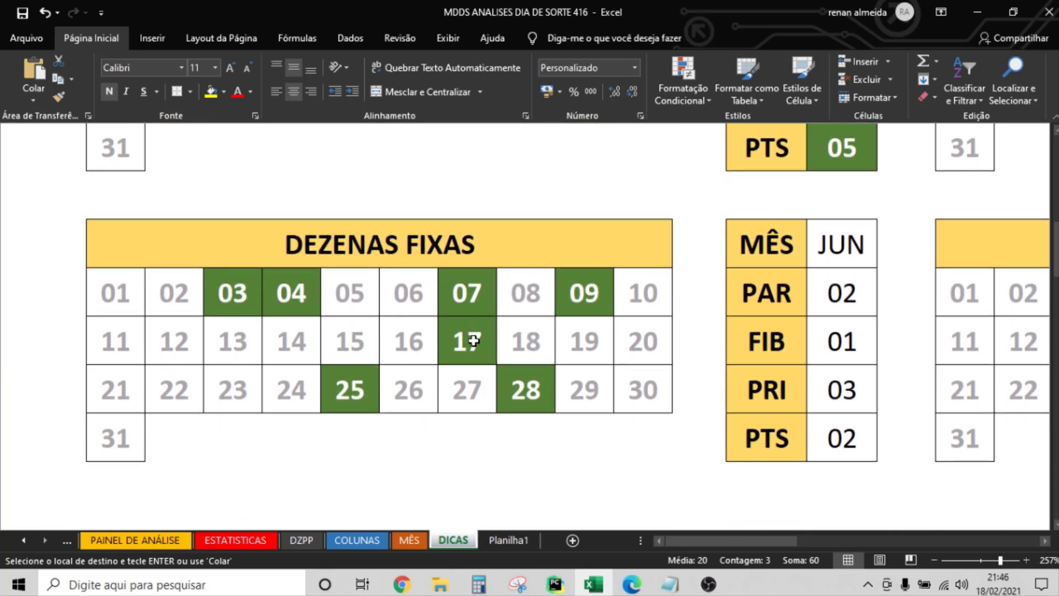
drag(742, 541, 853, 551)
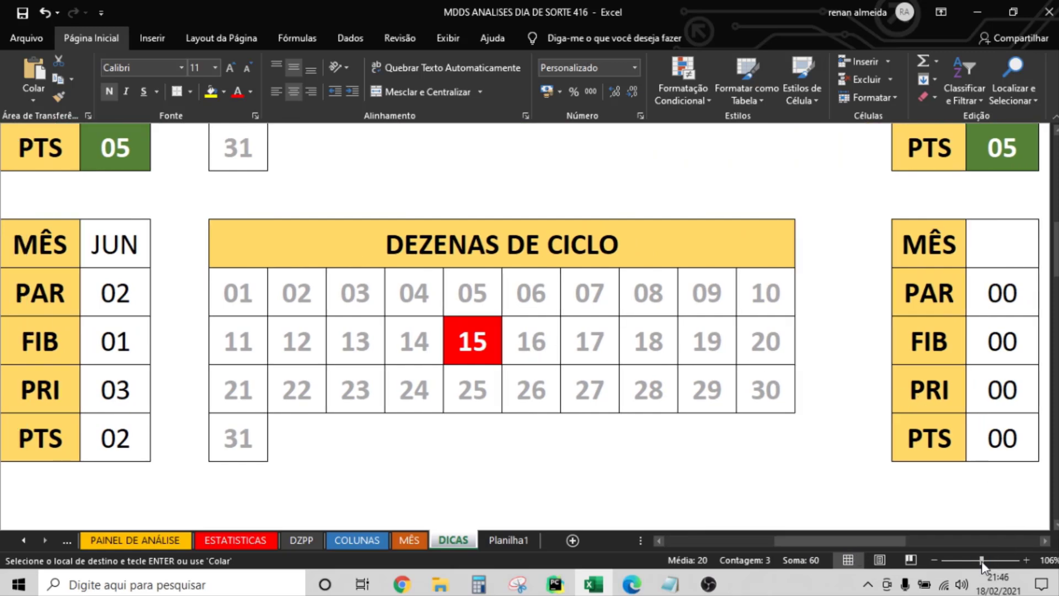
drag(1000, 559, 981, 560)
drag(1055, 284, 1040, 212)
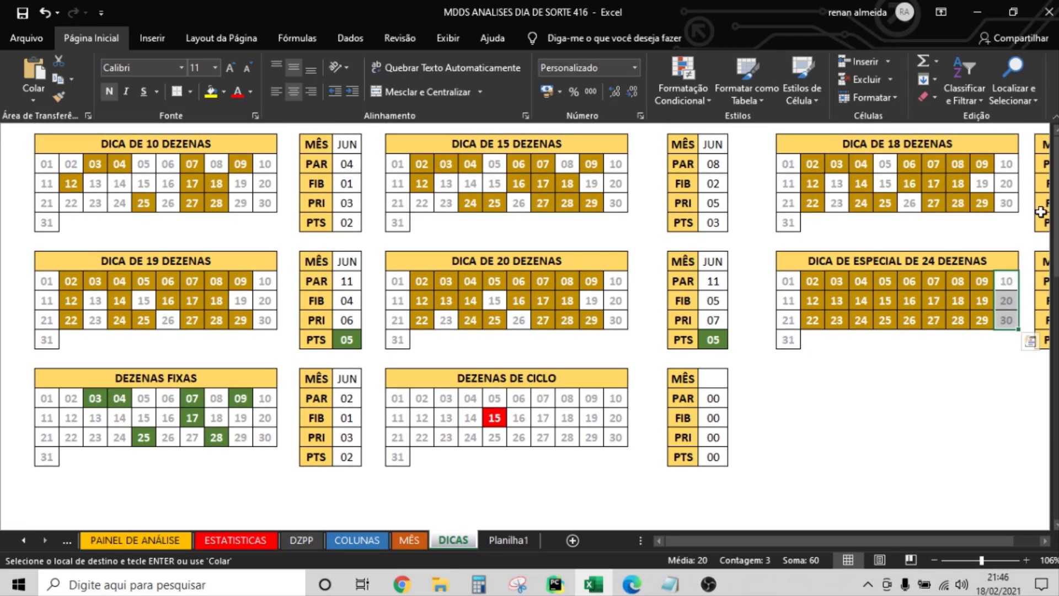